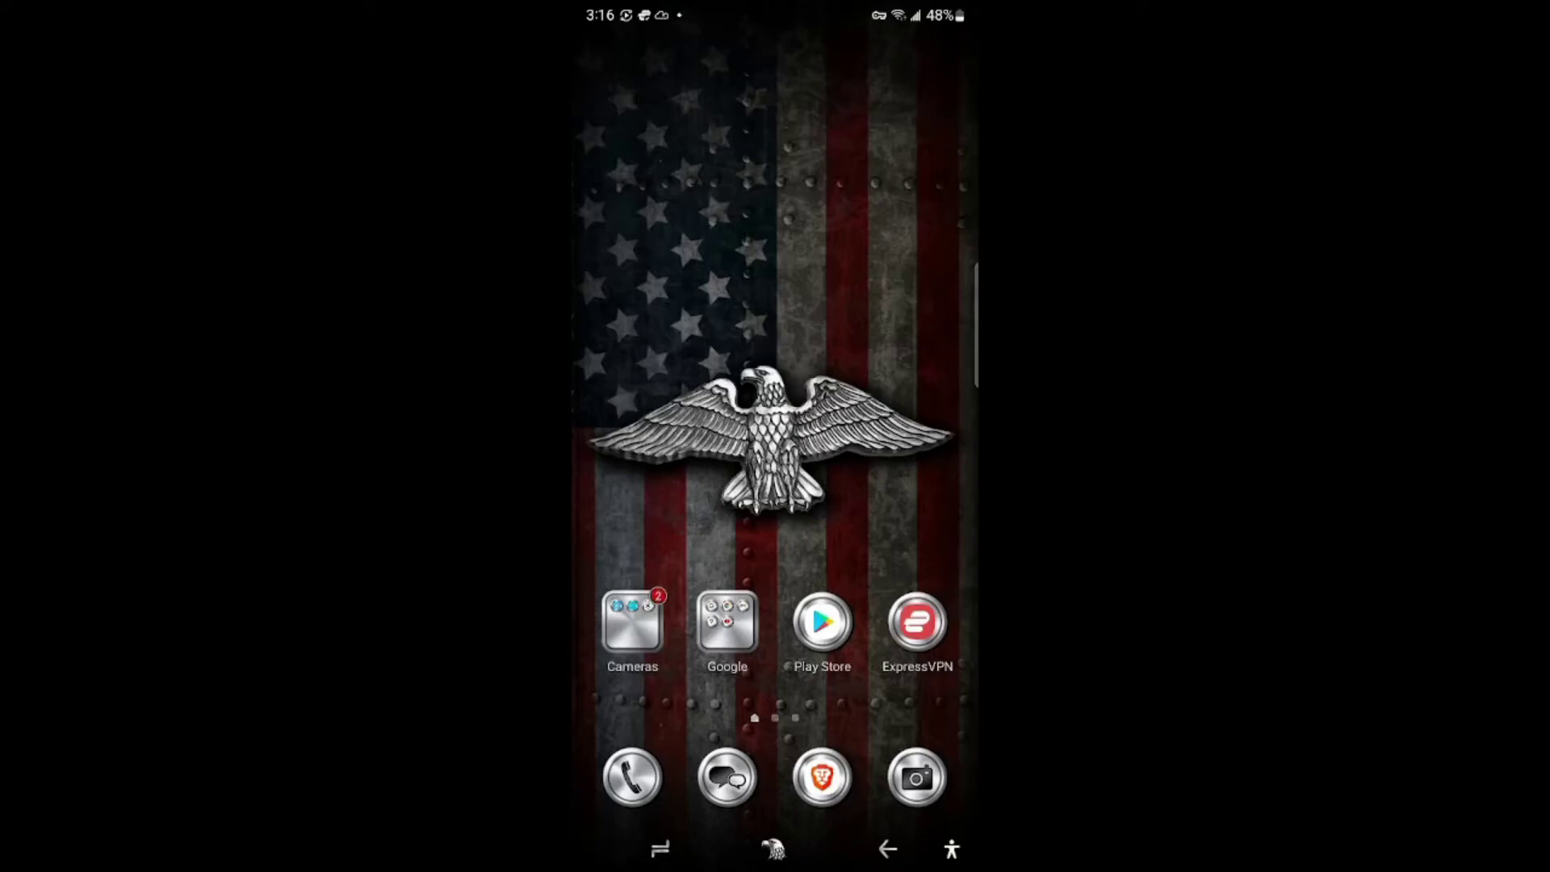
Open the phone's Settings app from the app list.
drag(775, 565, 775, 242)
drag(775, 323, 775, 646)
drag(775, 565, 775, 243)
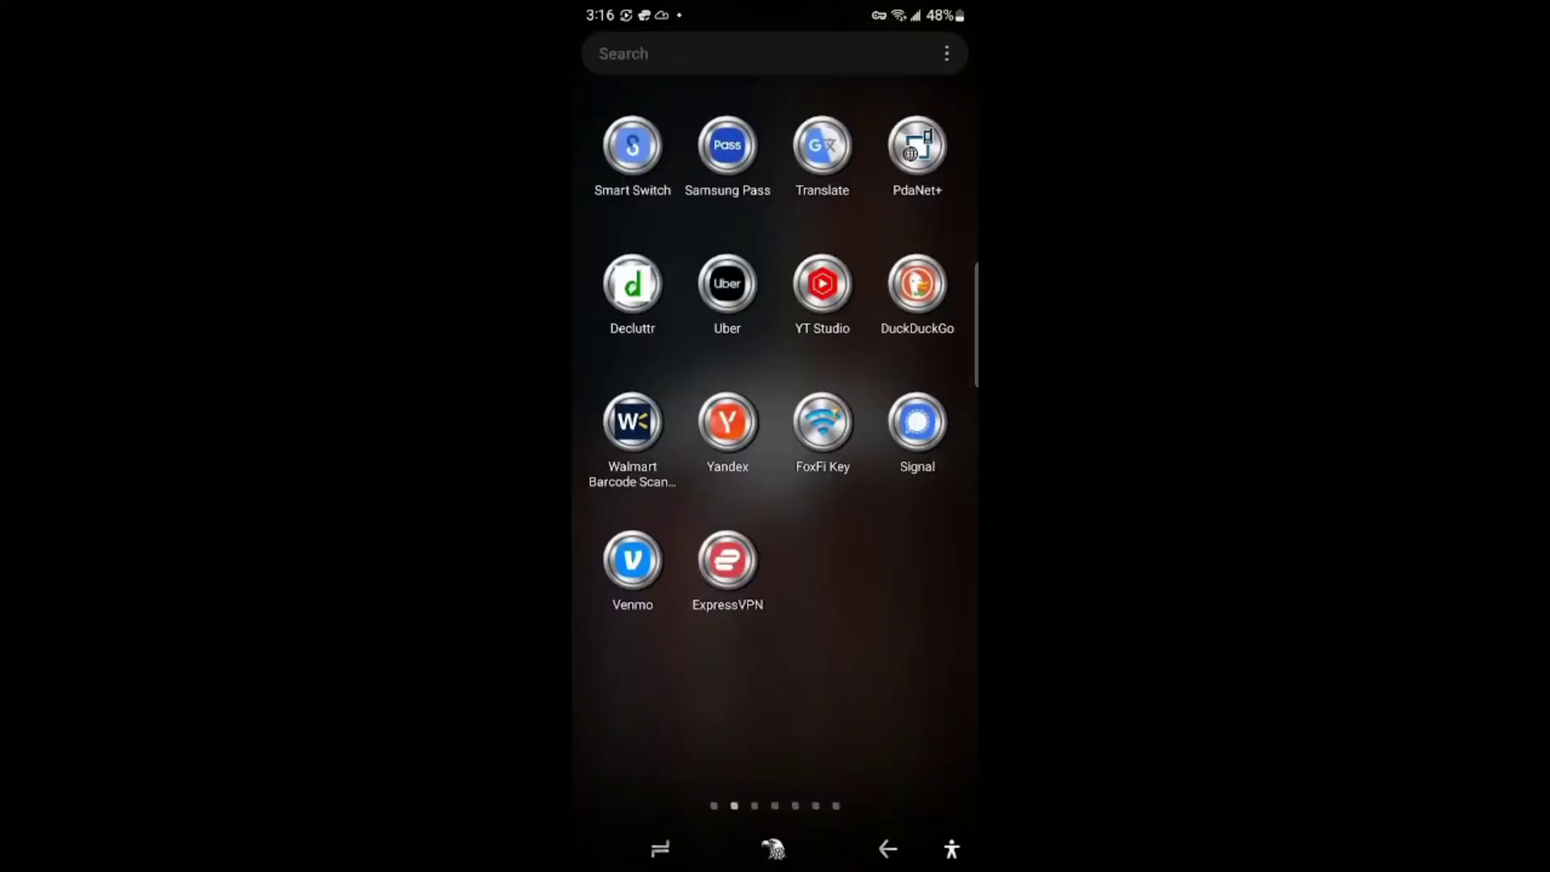
click(727, 53)
click(633, 322)
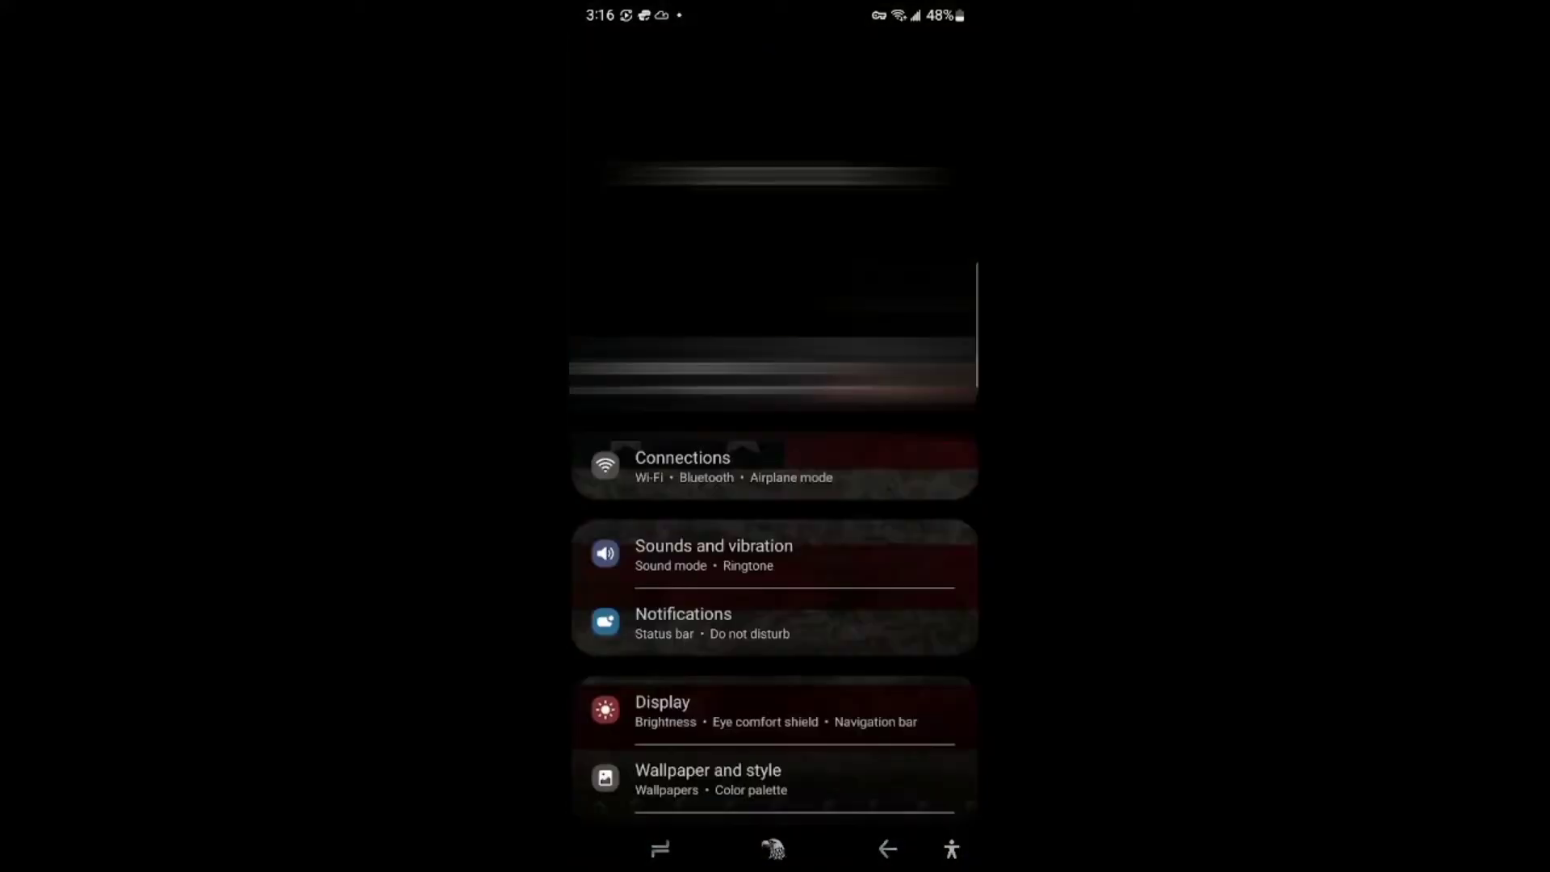
Enable developer mode via About phone > Software information > Build number, then return to About phone.
scroll(775, 484, down, 10)
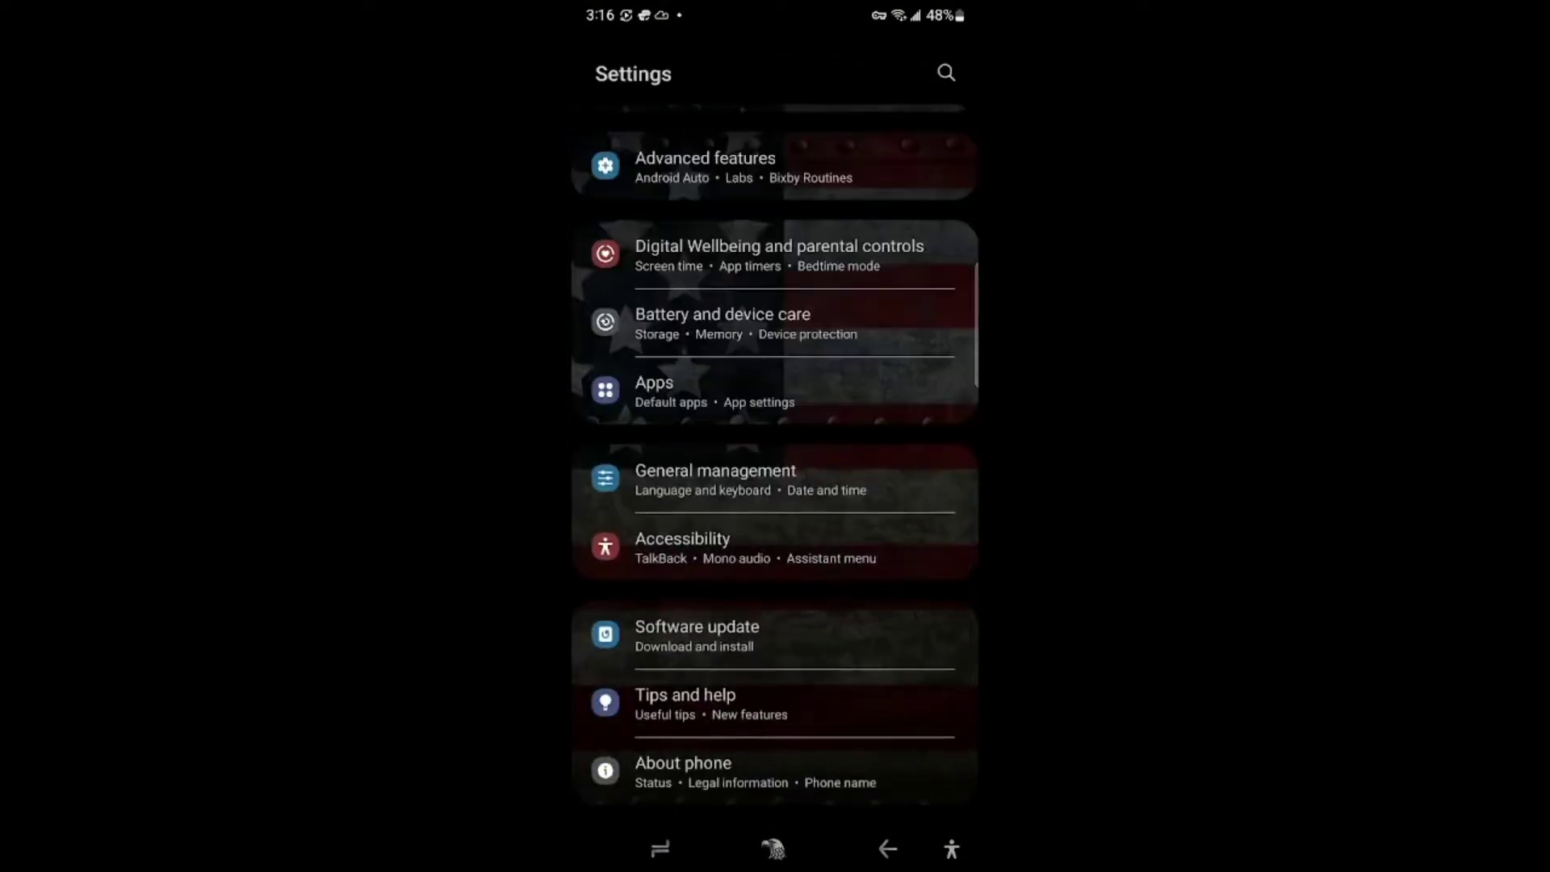
click(683, 770)
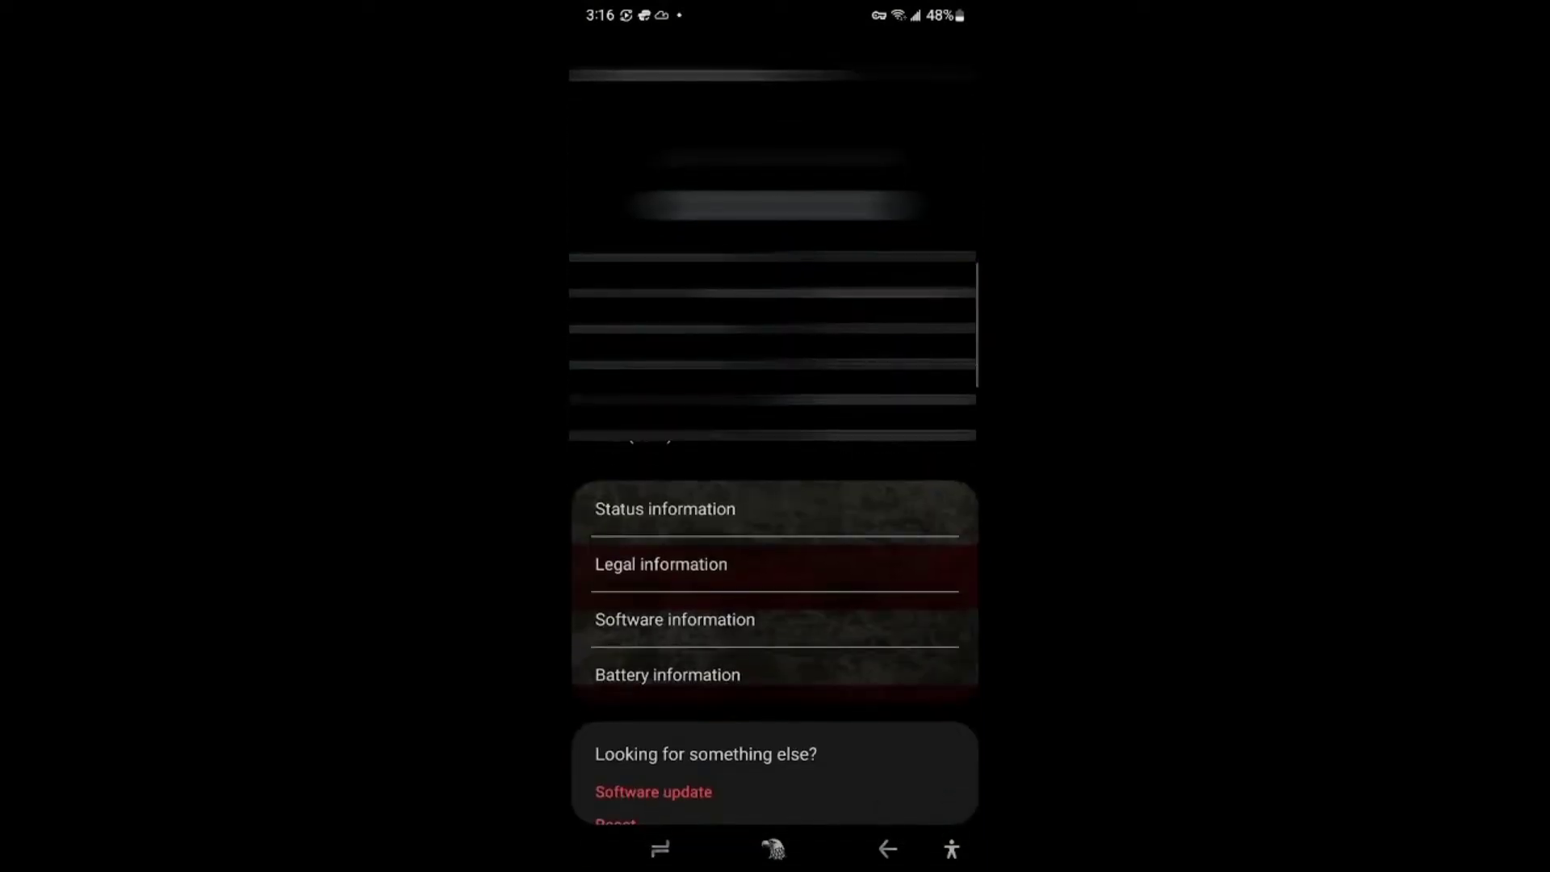
click(675, 620)
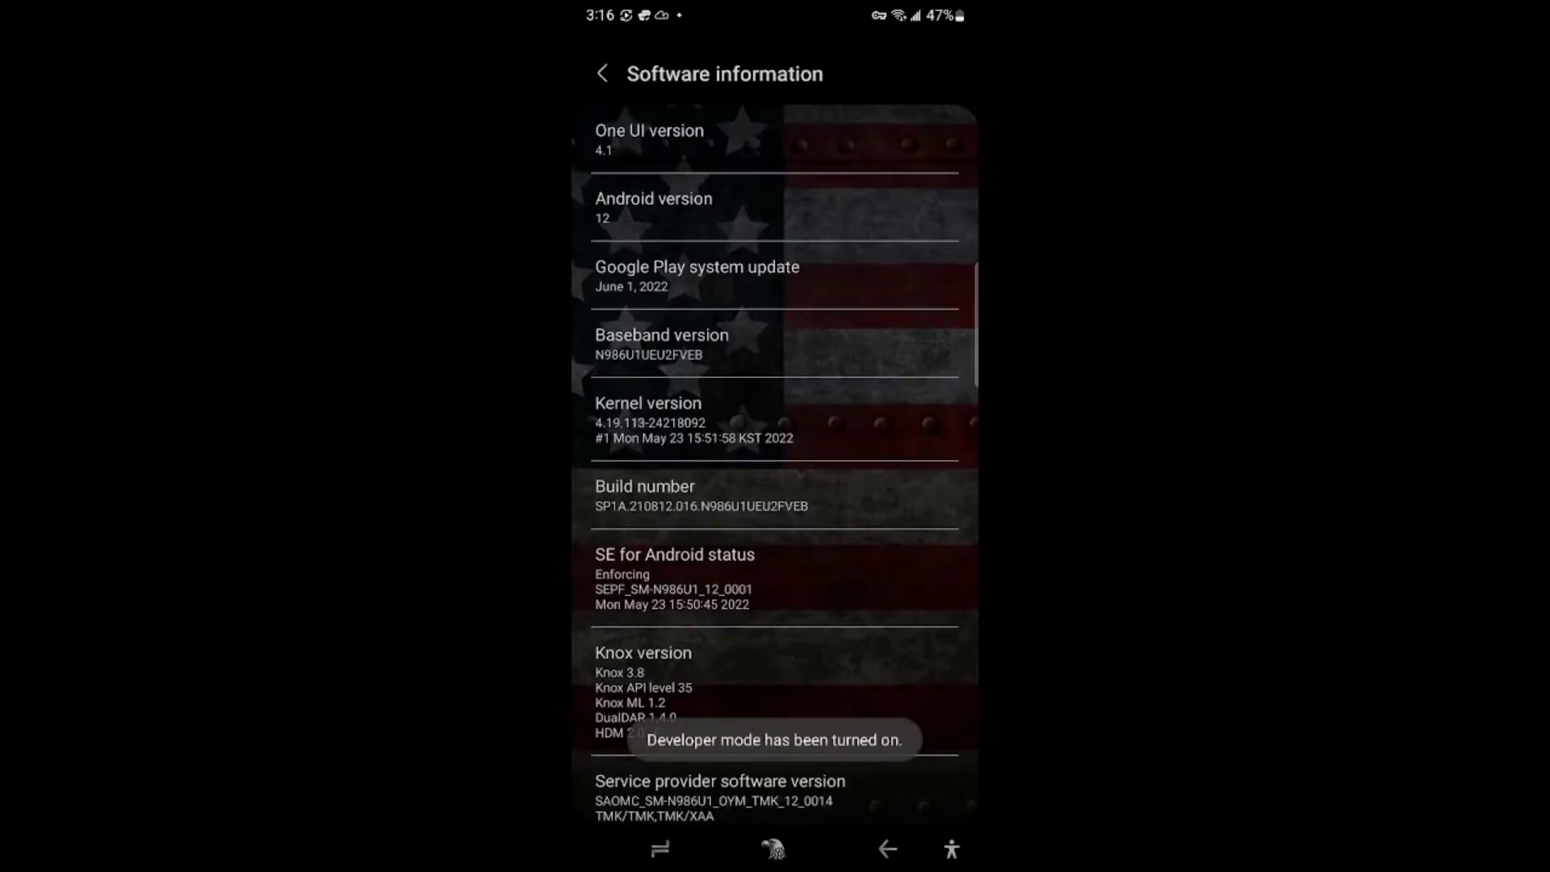
scroll(775, 461, down, 4)
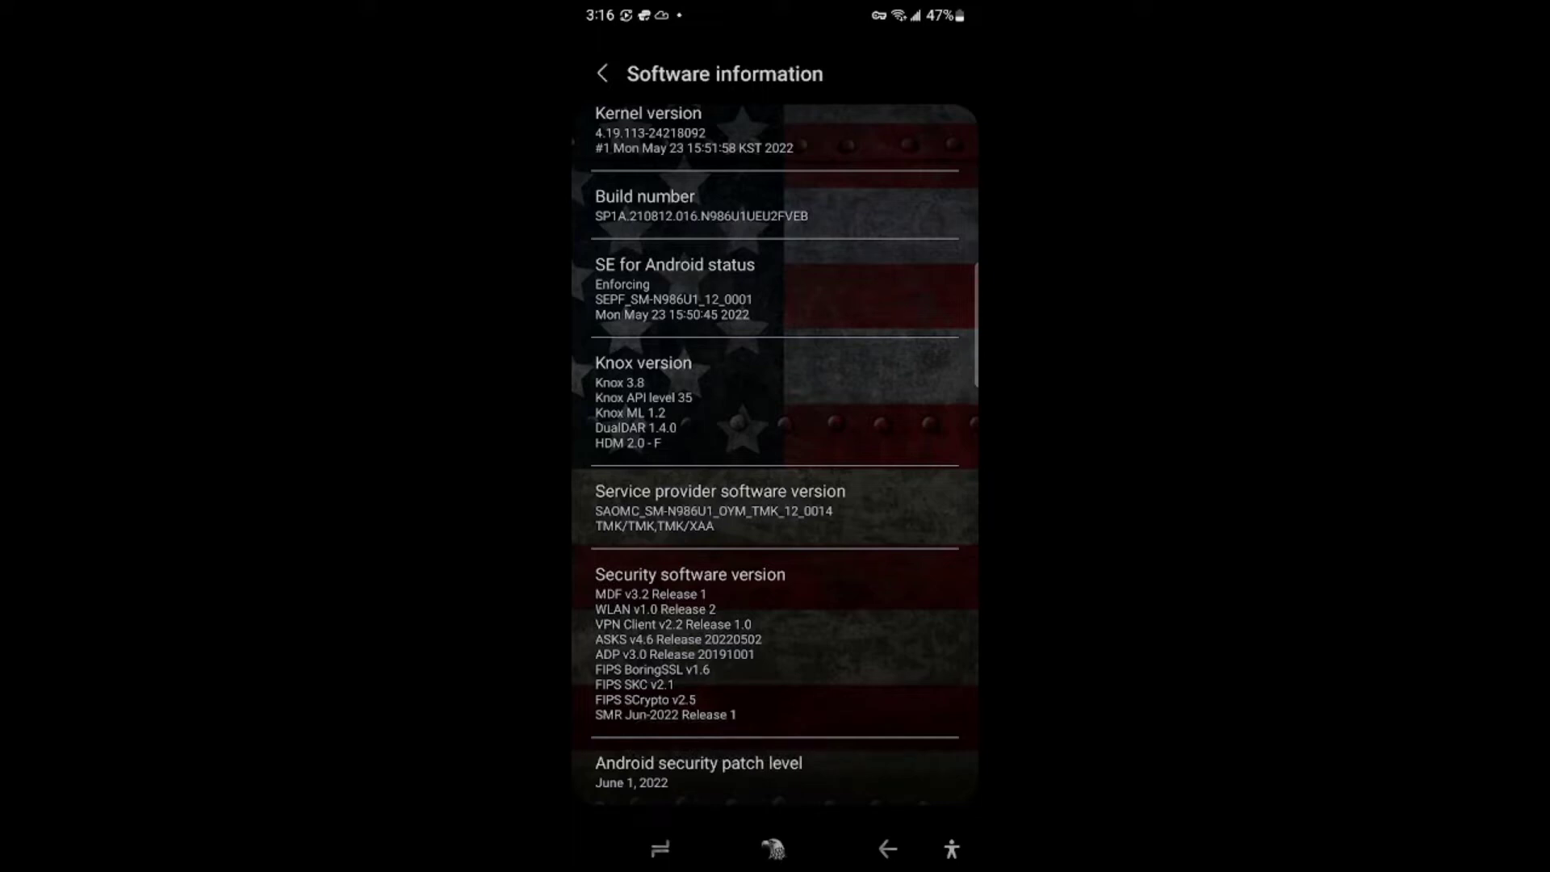
click(888, 848)
Go back to the main Settings list and open Developer options.
scroll(775, 485, down, 1)
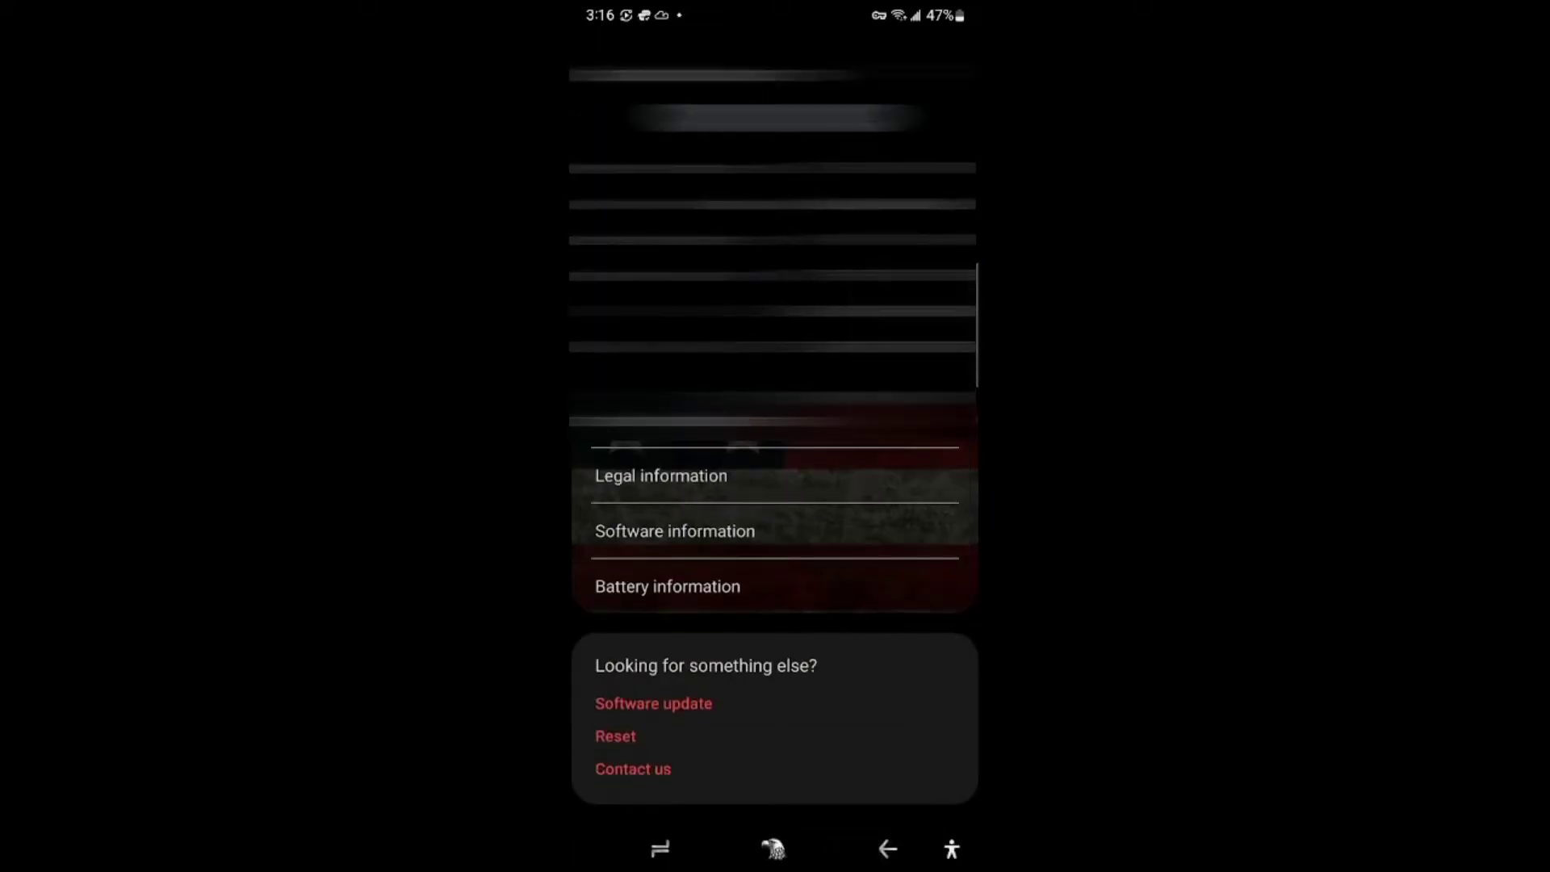
click(888, 849)
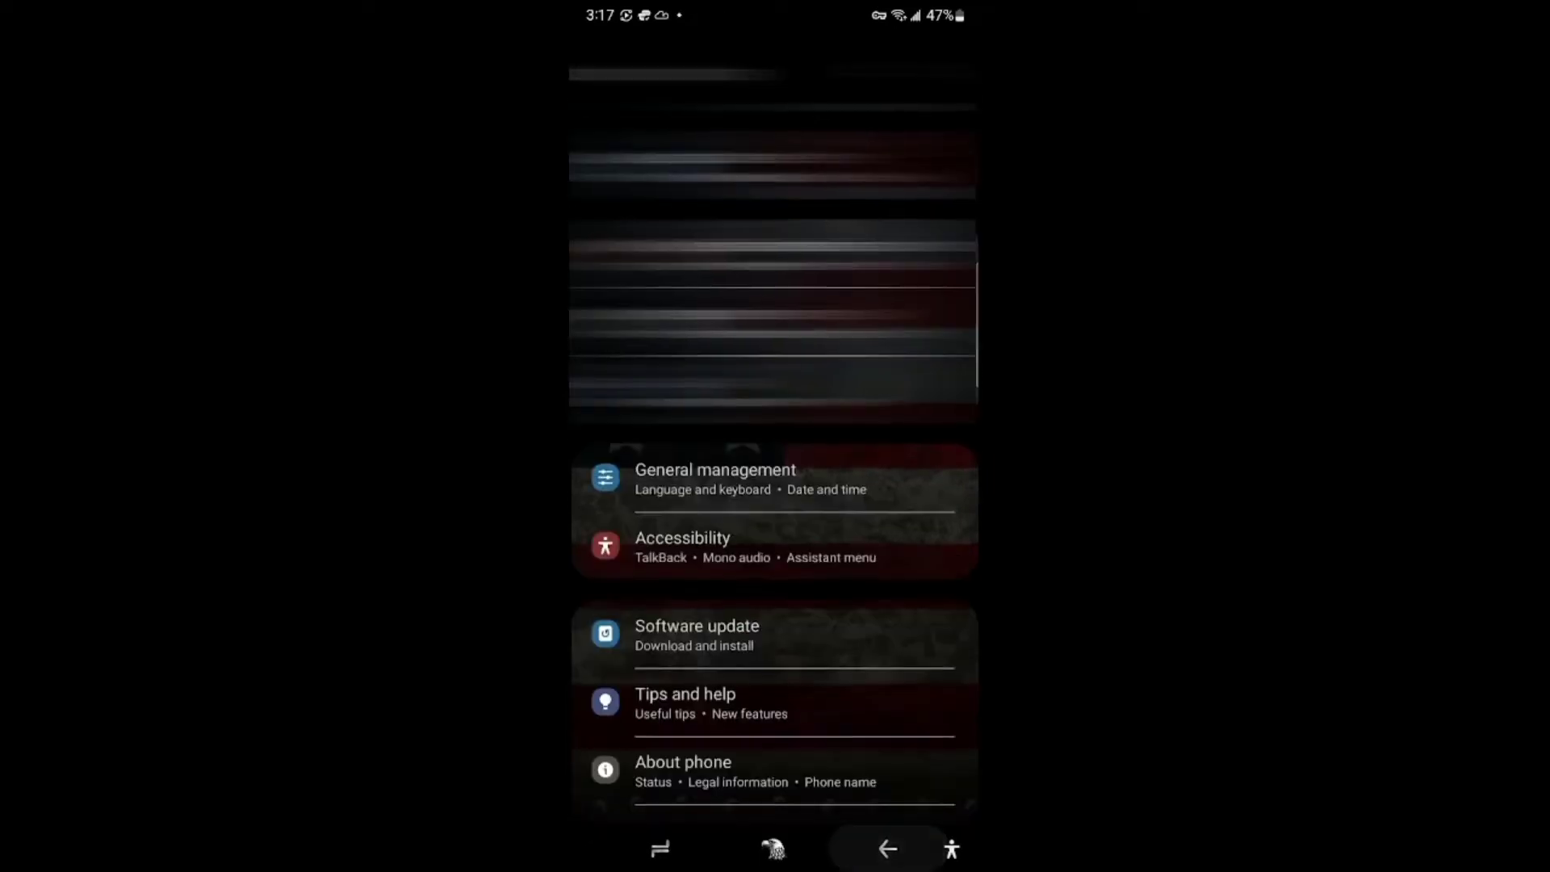
scroll(775, 484, down, 1)
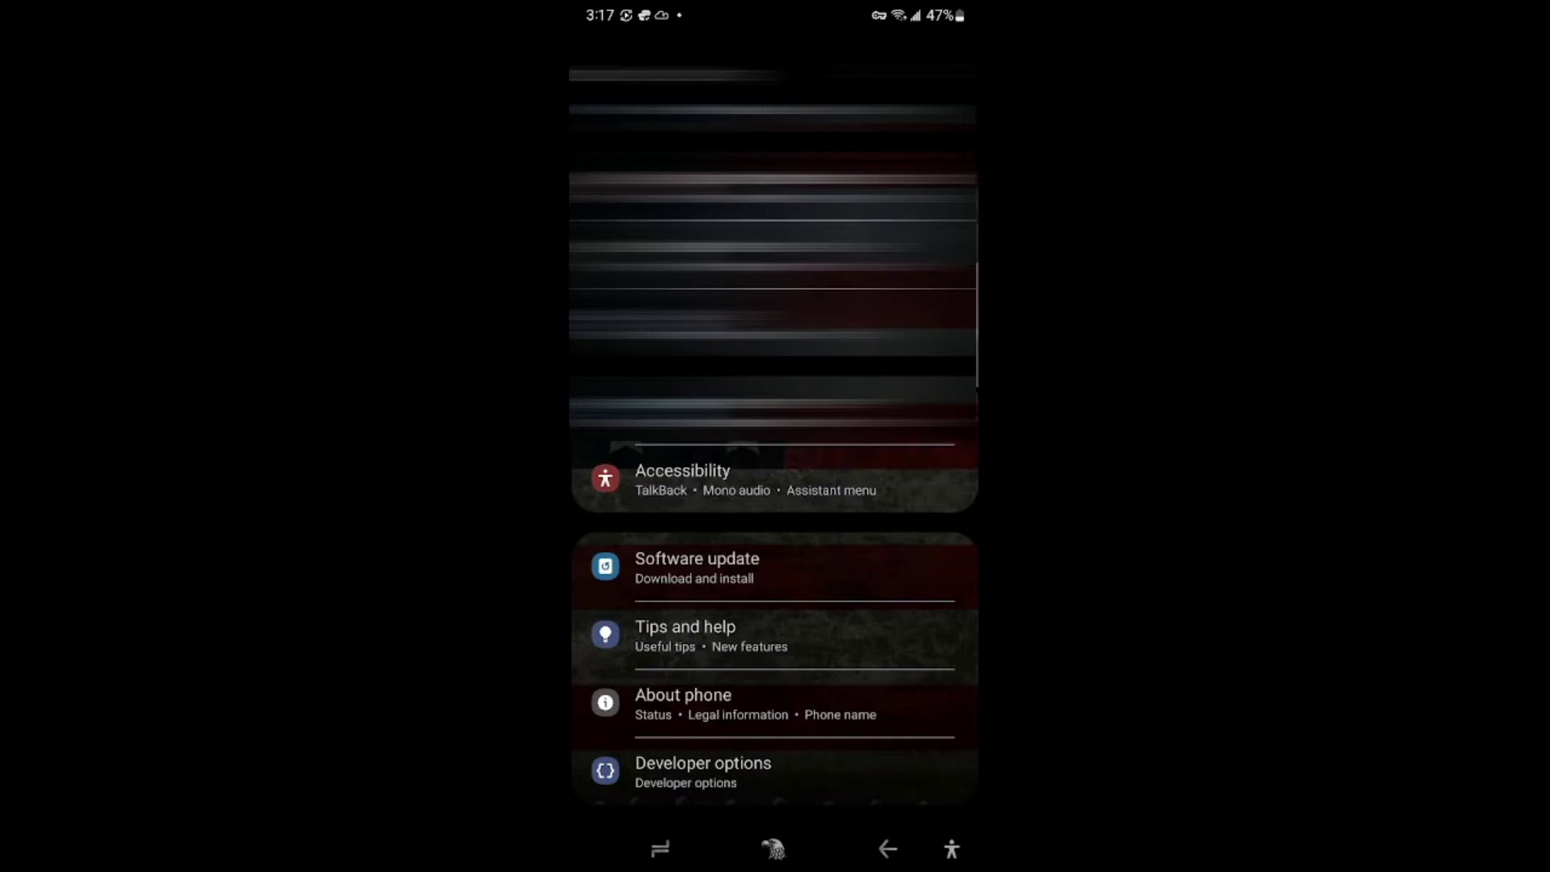
click(702, 771)
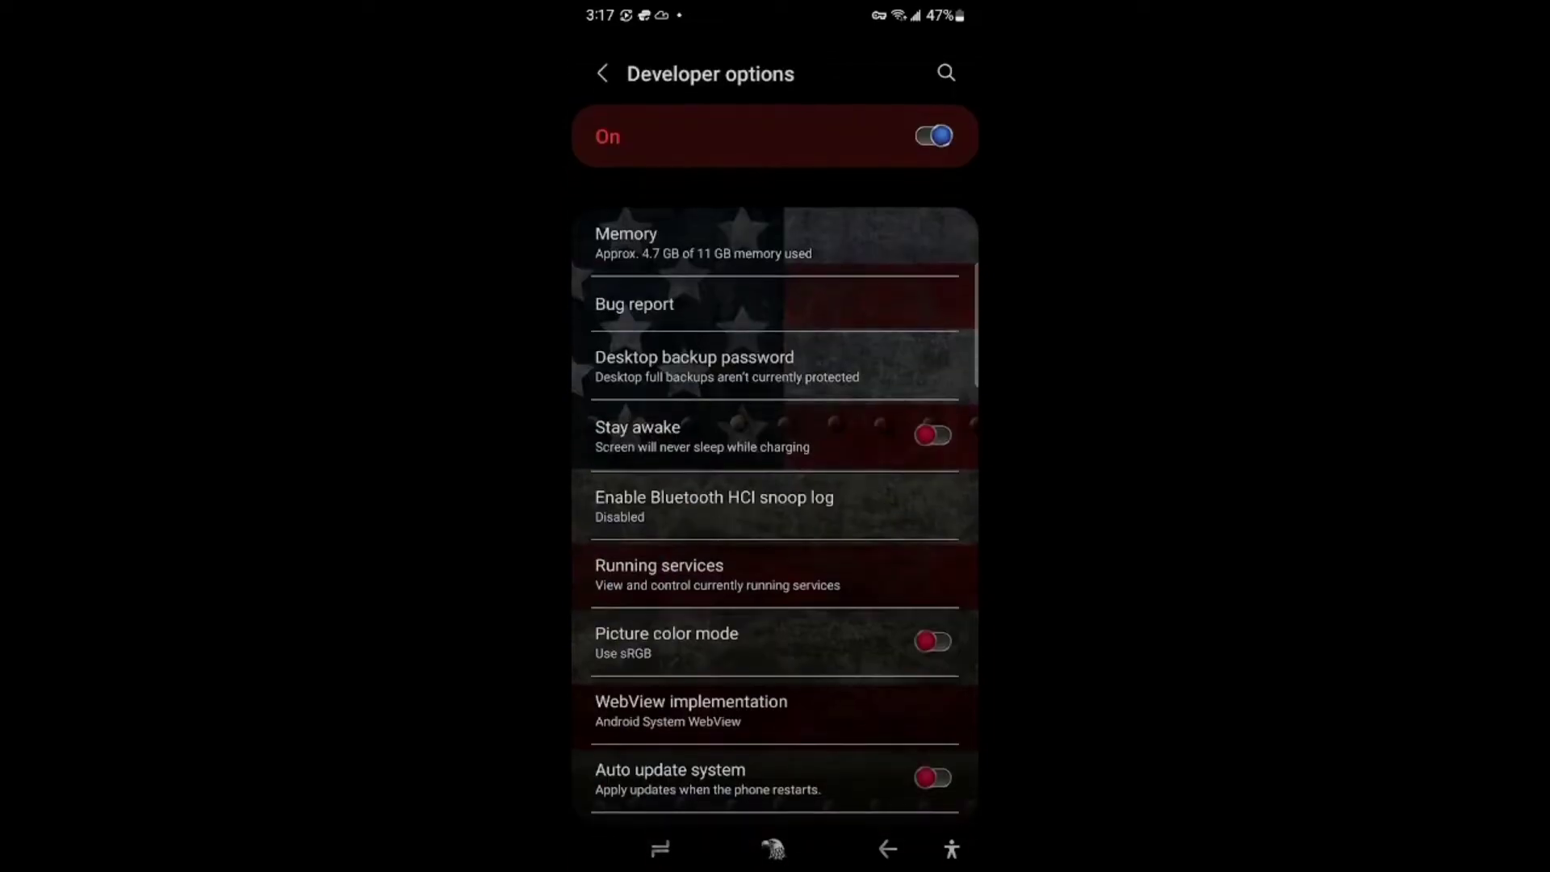
Switch on USB debugging and confirm the prompt with OK.
scroll(775, 504, down, 6)
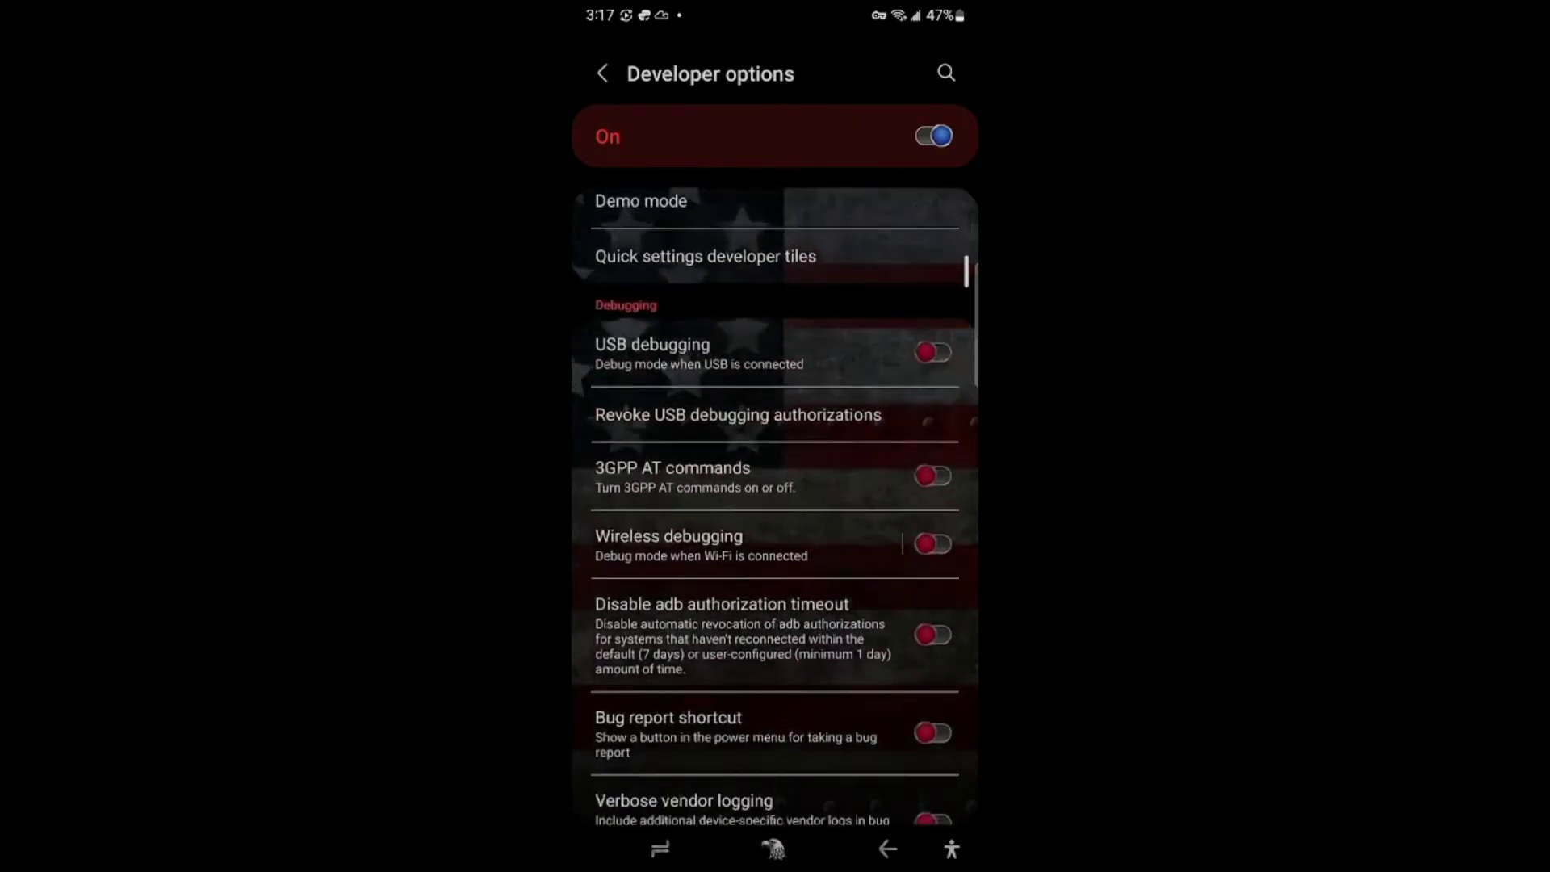
scroll(775, 508, up, 4)
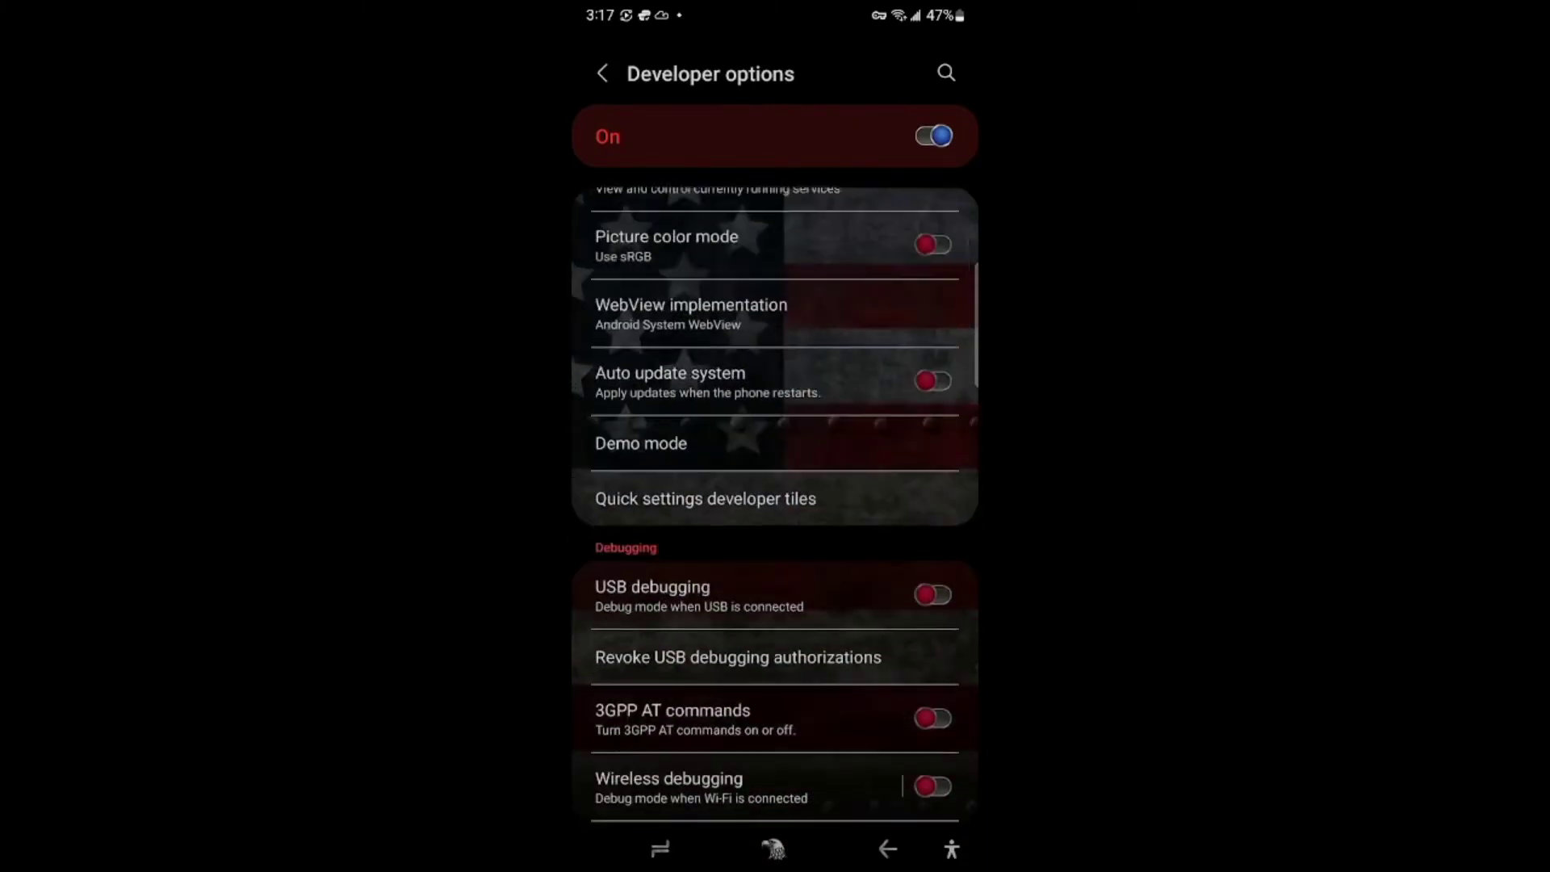
click(933, 594)
click(864, 778)
scroll(775, 485, down, 1)
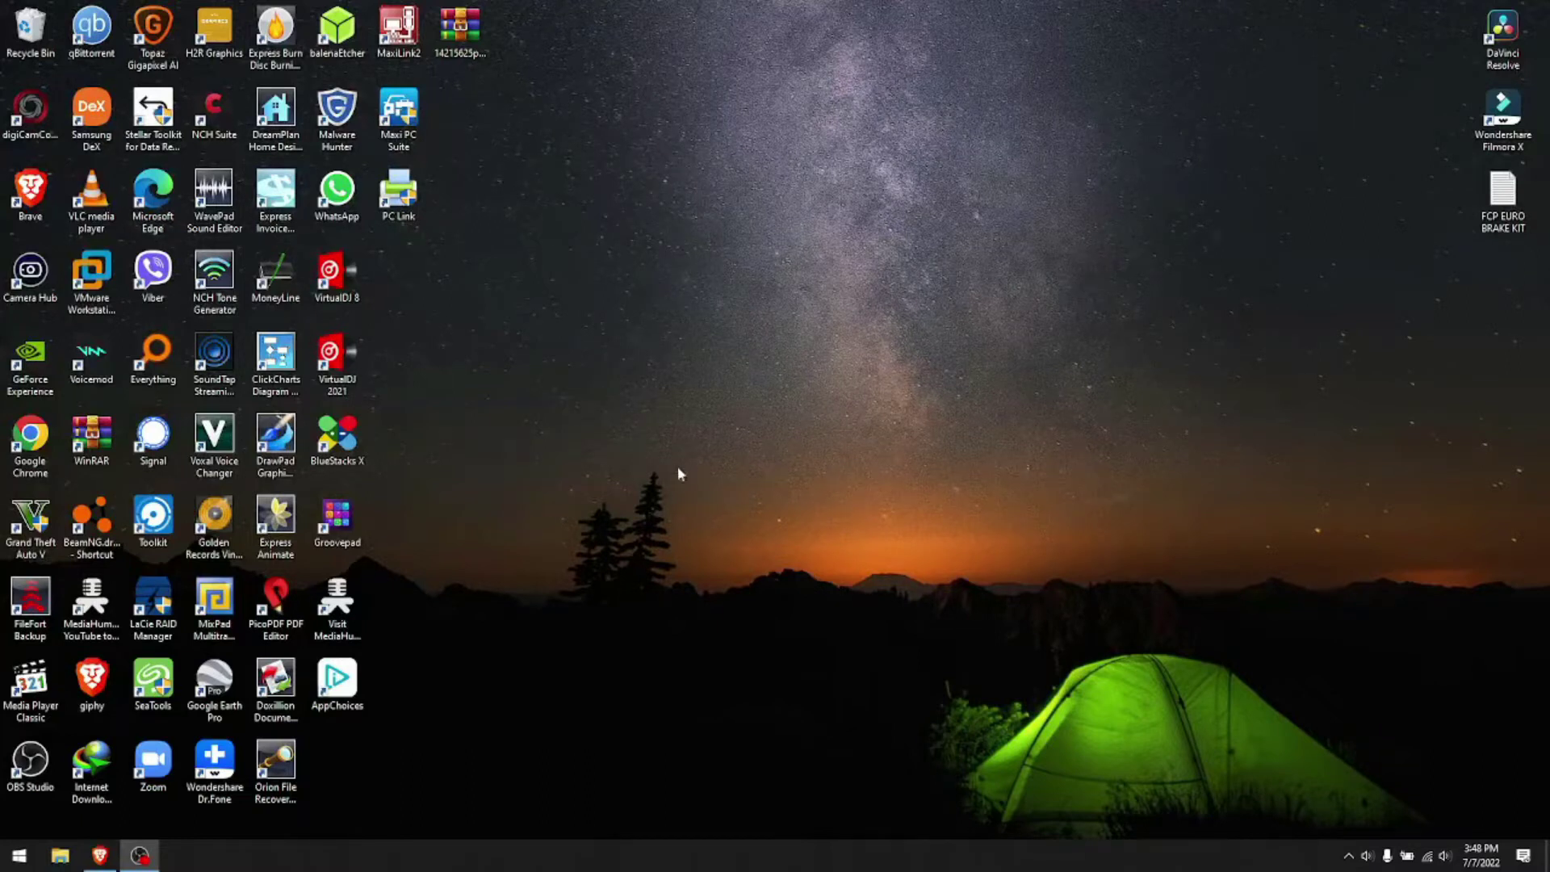
Download the PdaNet Windows client 5.23.2 installer (PdaNetA5232b.exe, 3.85 MB) and run it.
click(99, 855)
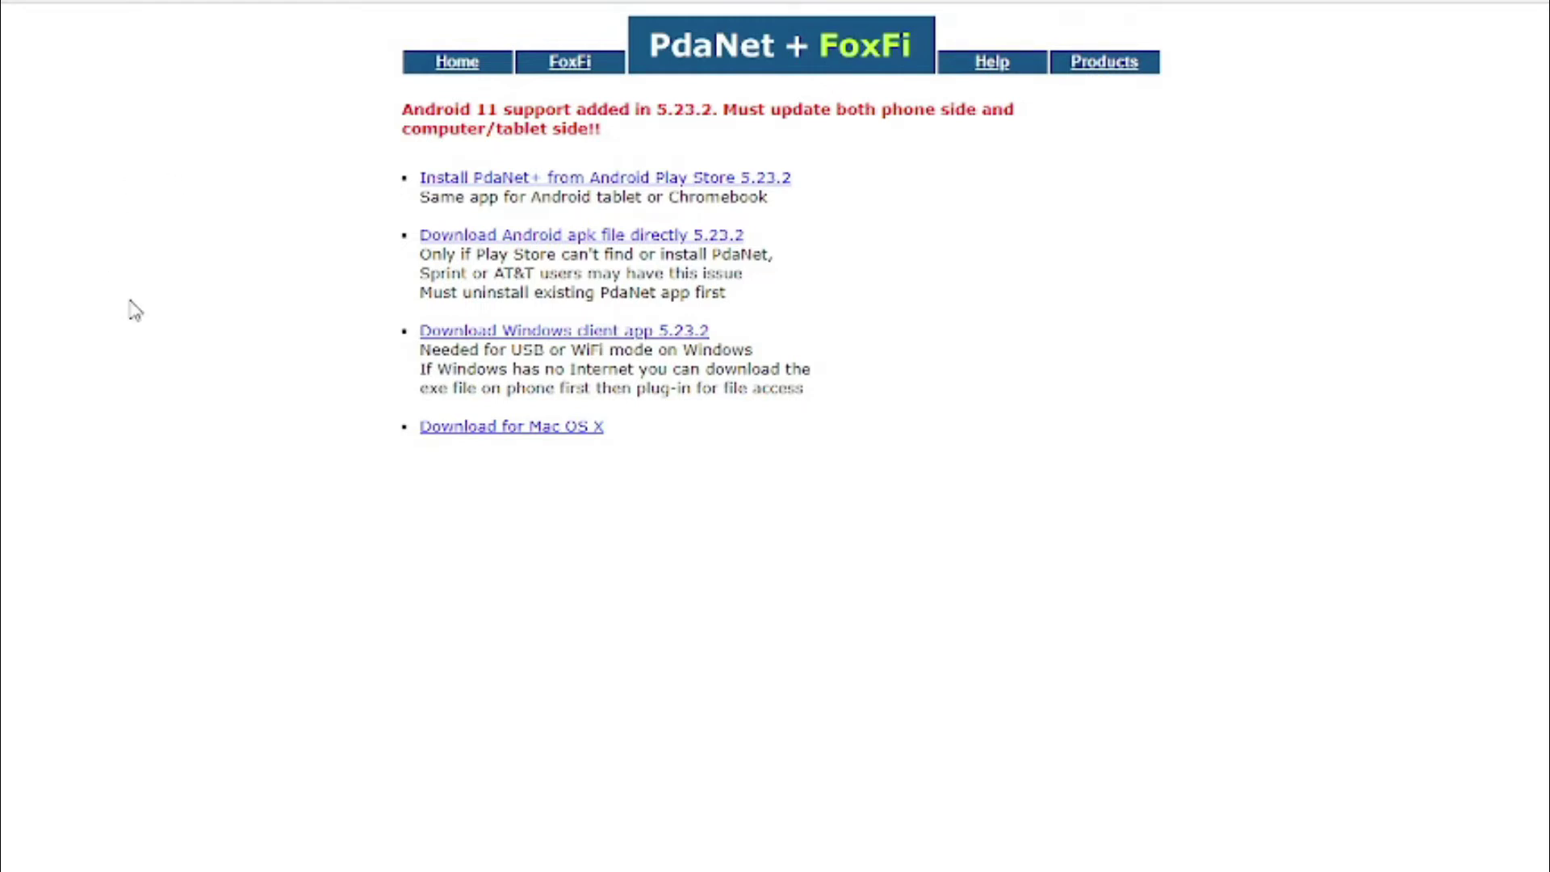
click(571, 338)
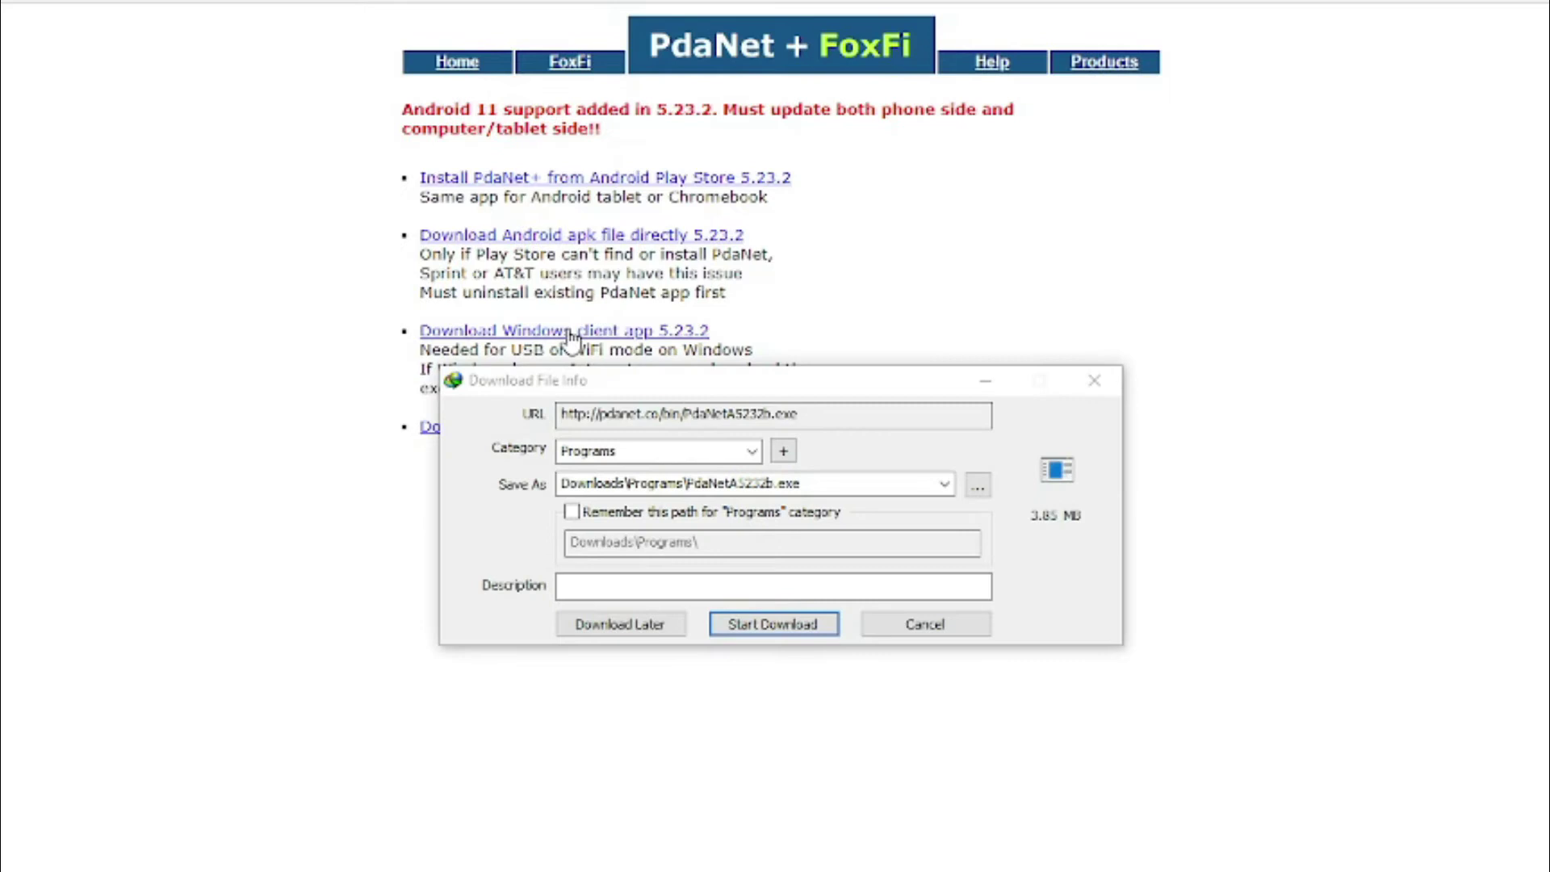
click(788, 625)
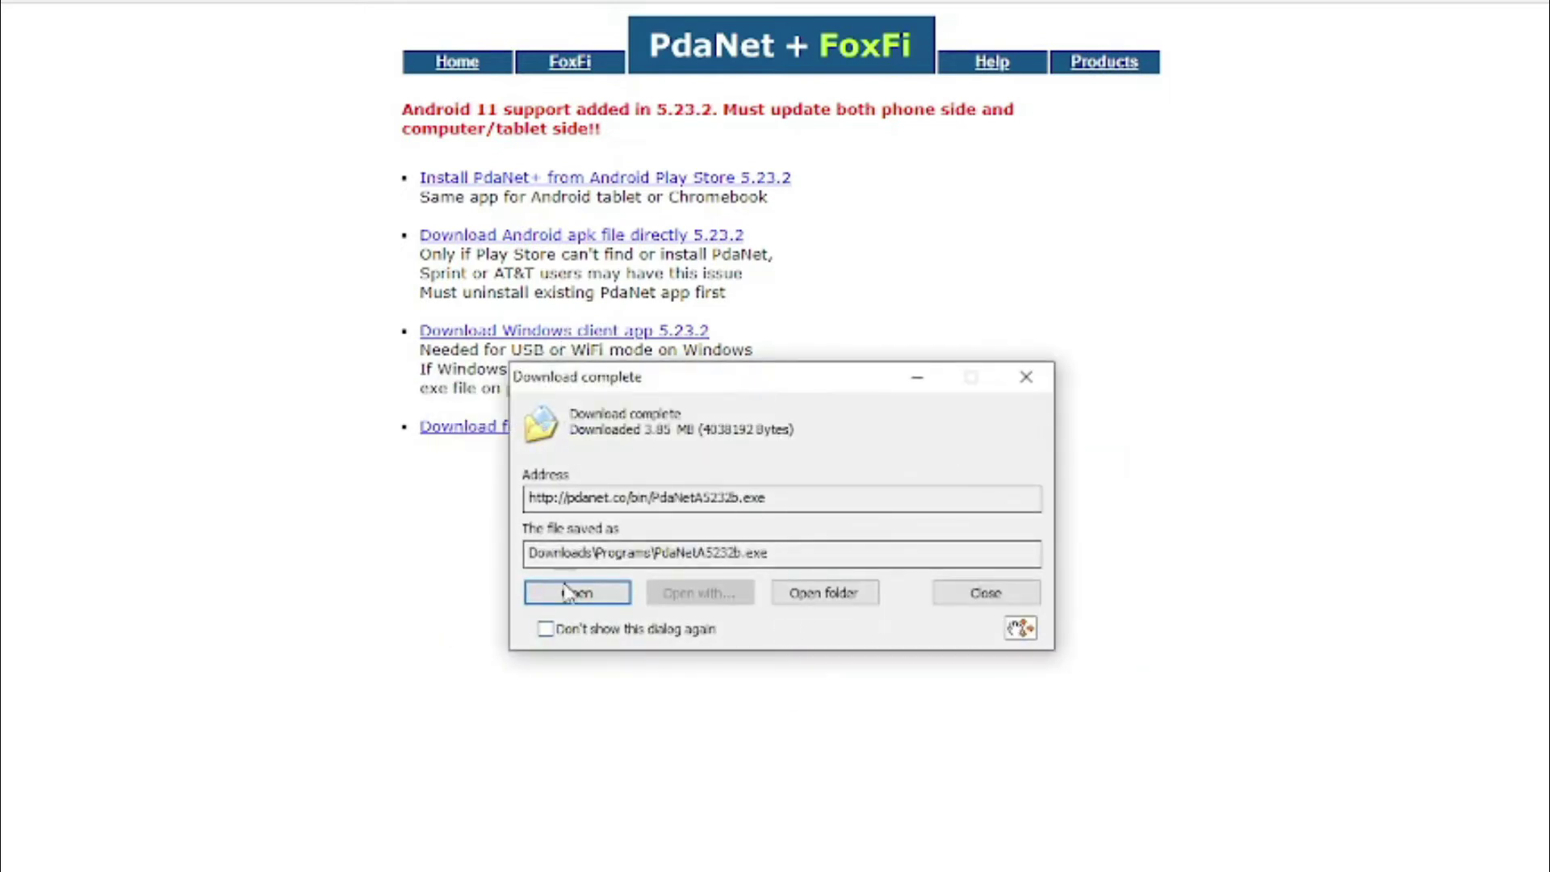
click(578, 598)
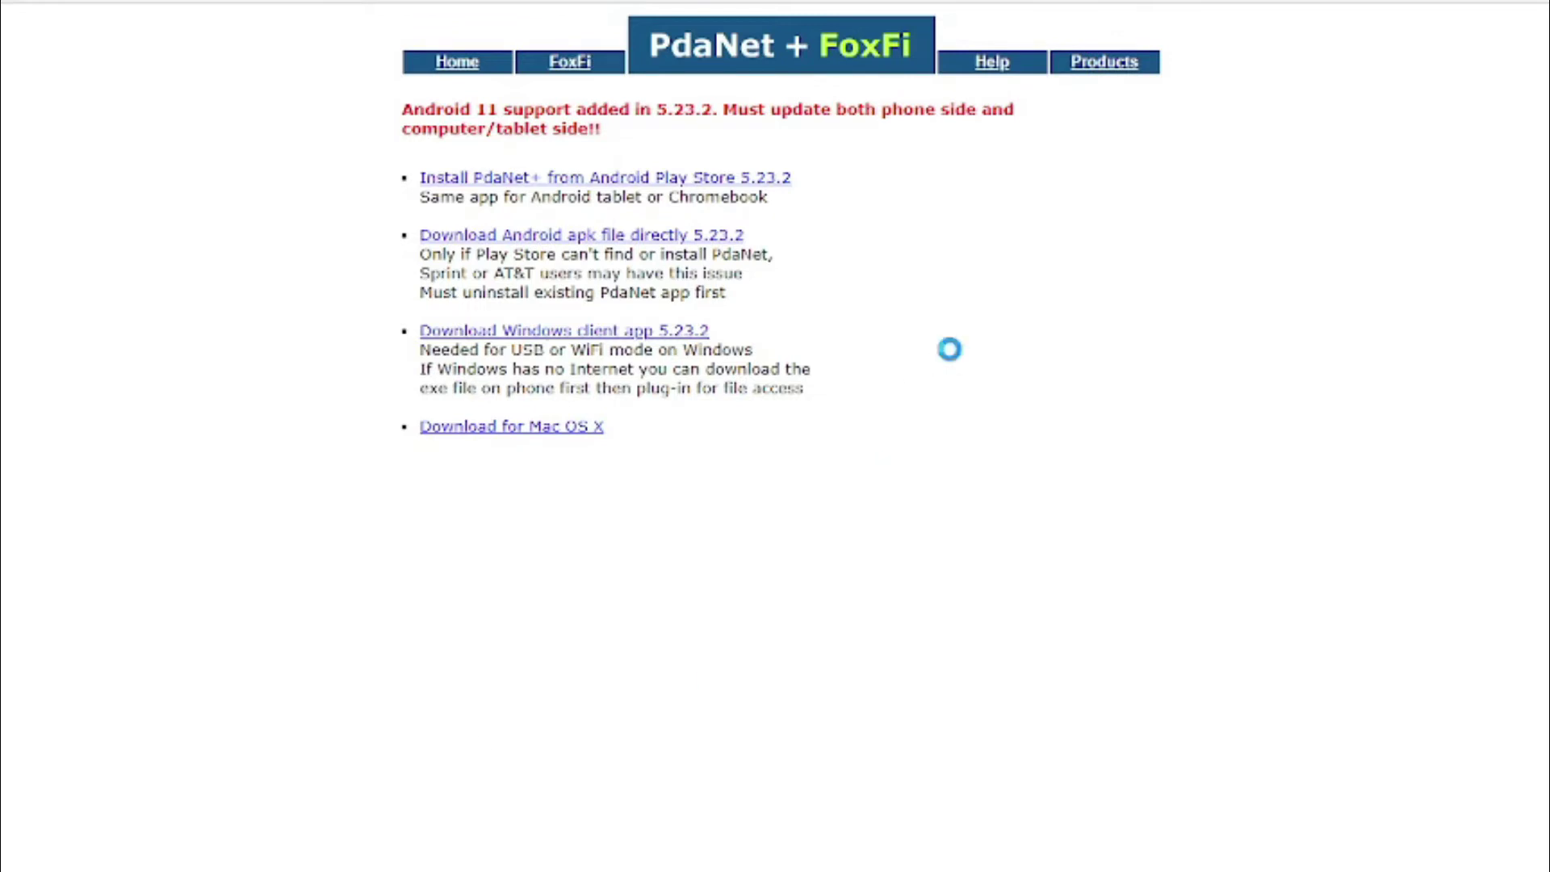
Accept the licence, install PdaNet with default settings, and approve the Google USB Android Device driver.
click(634, 638)
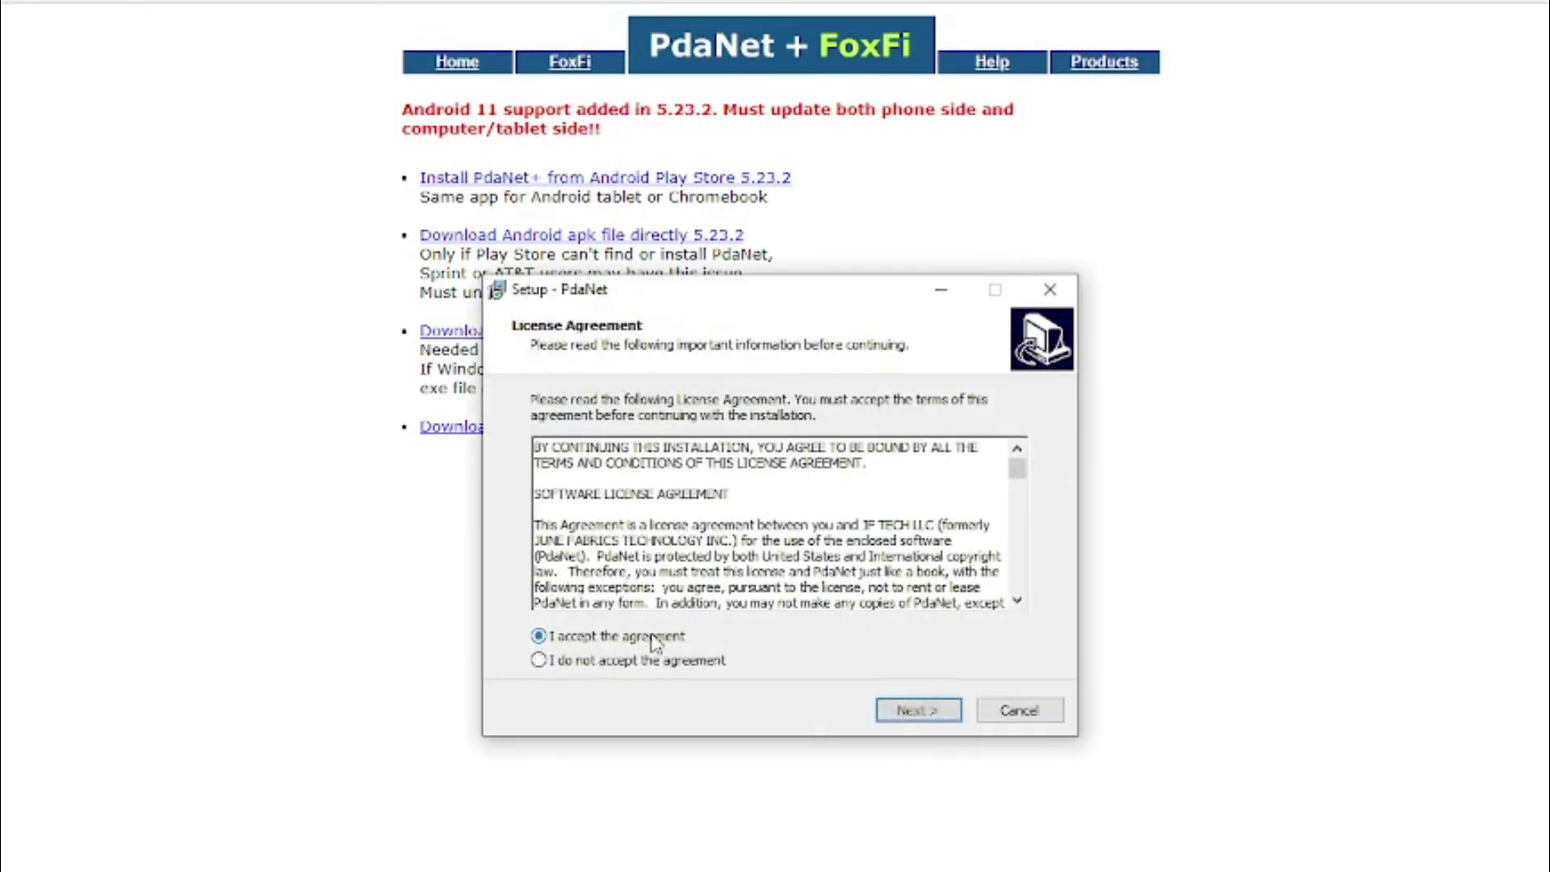
click(929, 714)
click(926, 713)
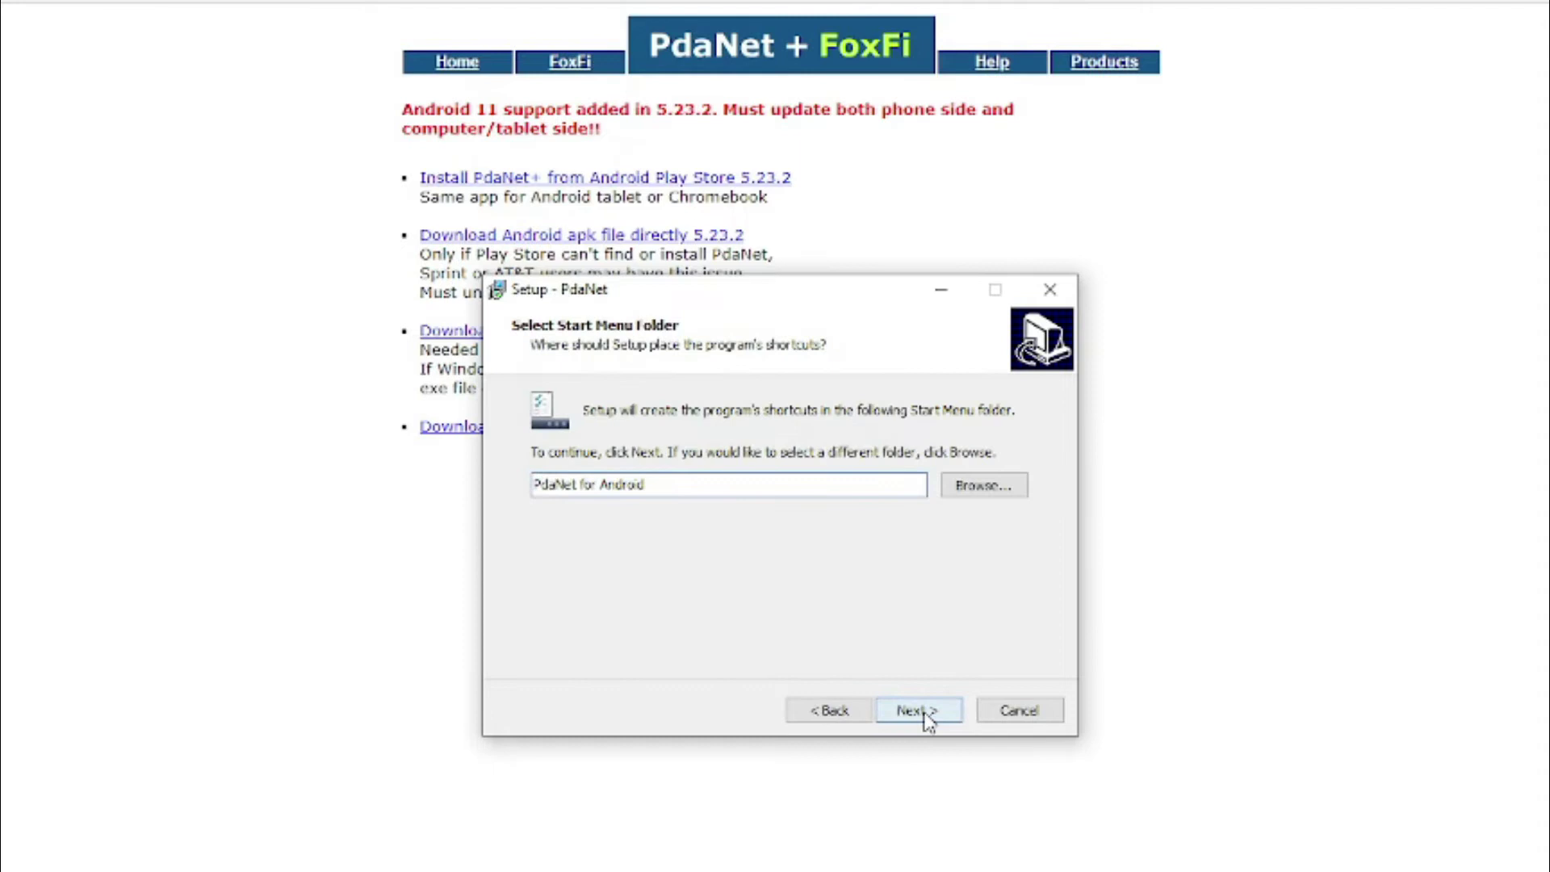
click(922, 714)
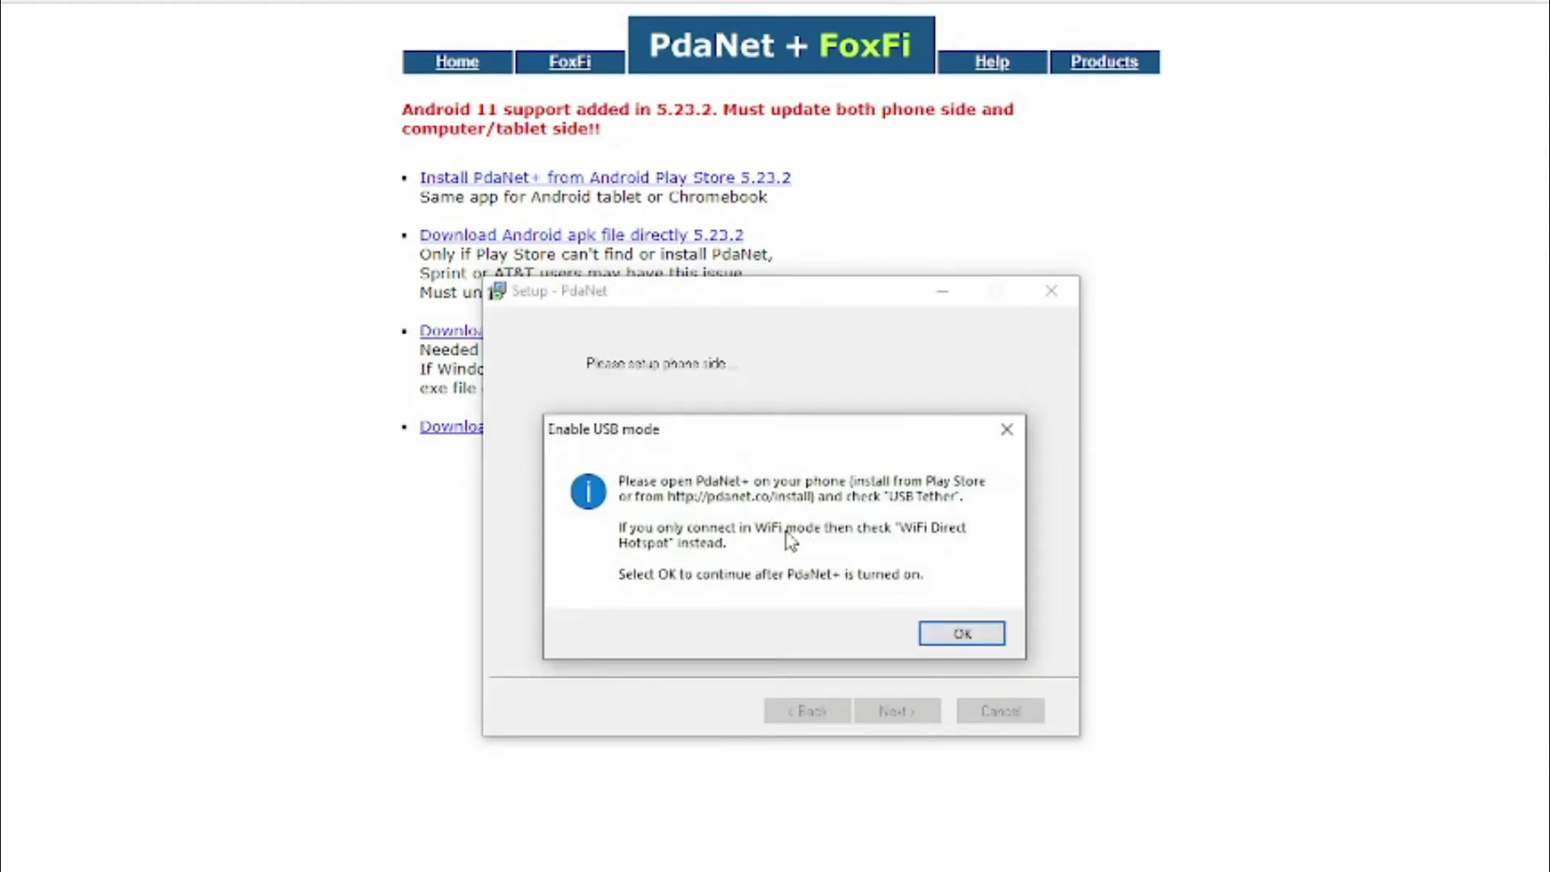
click(980, 633)
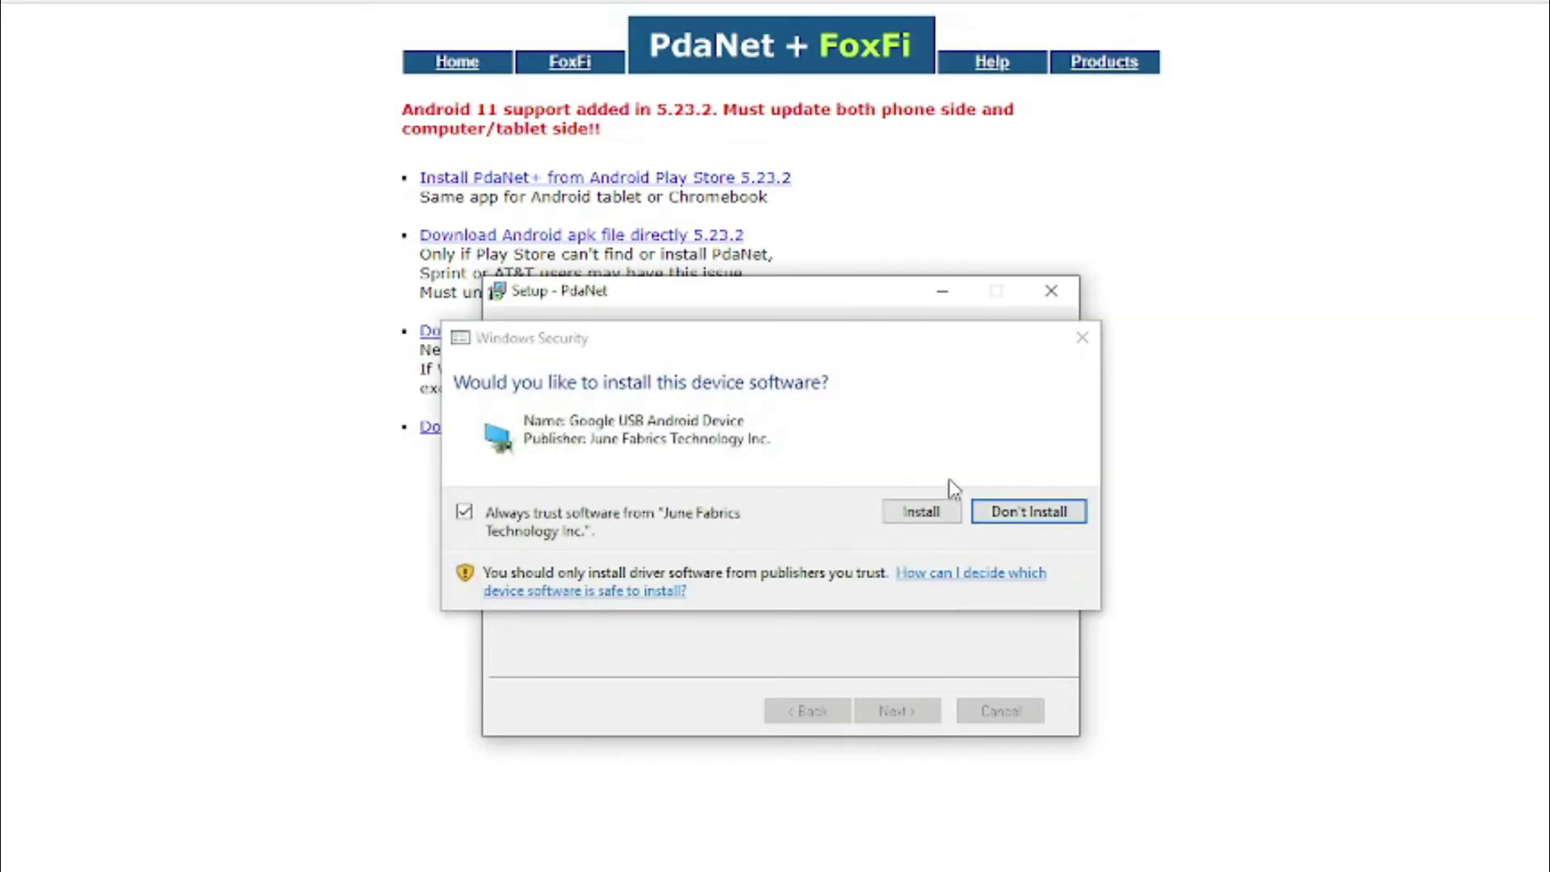
click(897, 515)
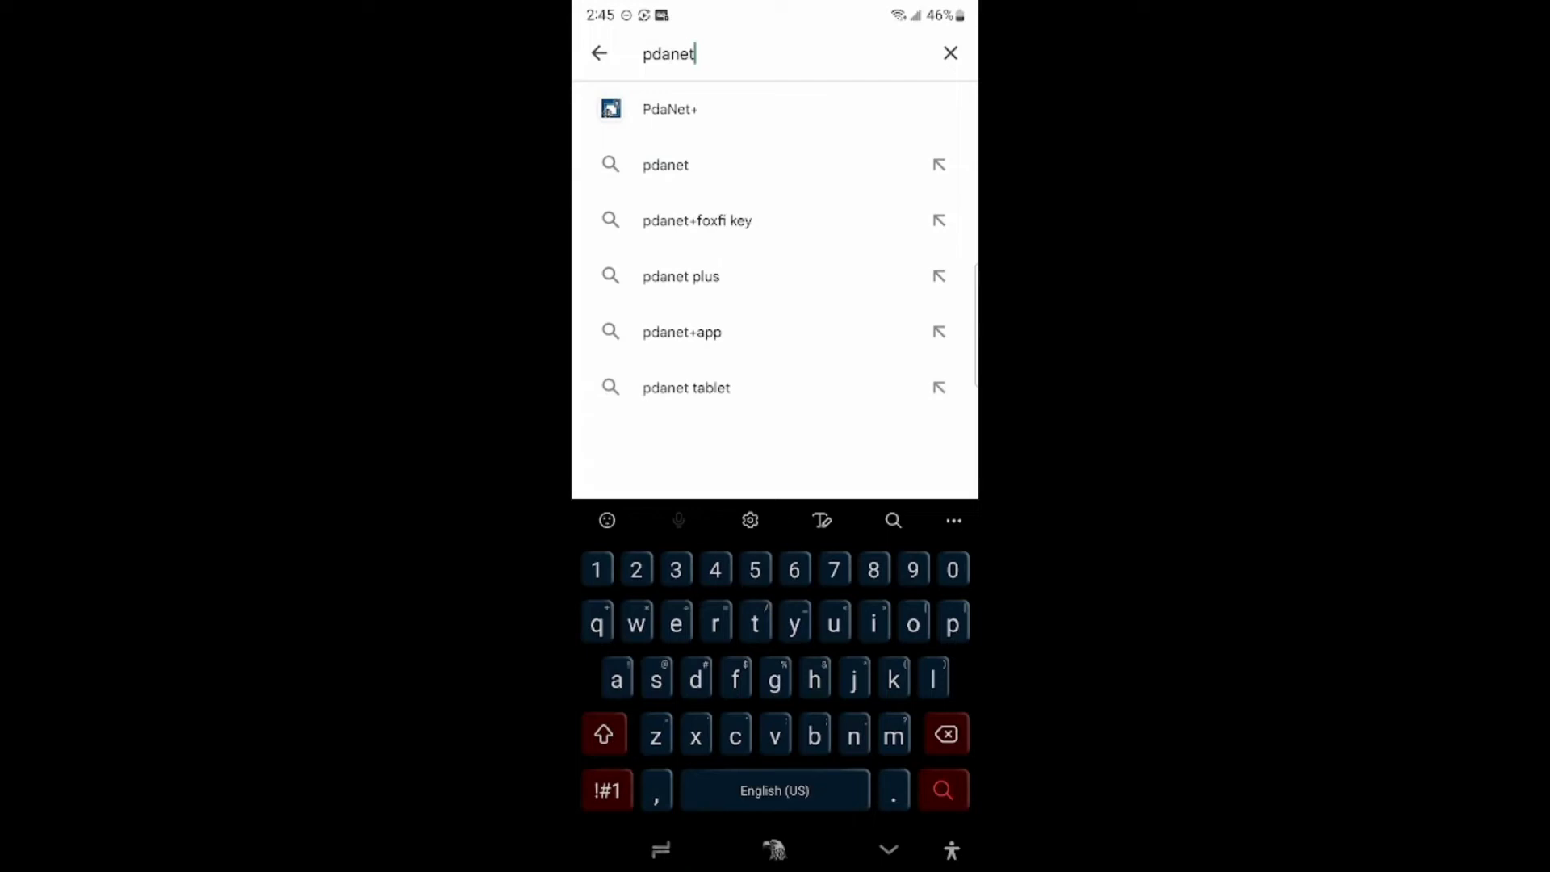
Confirm PdaNet+ is installed on its Play Store page, then go to the phone's app drawer.
click(669, 109)
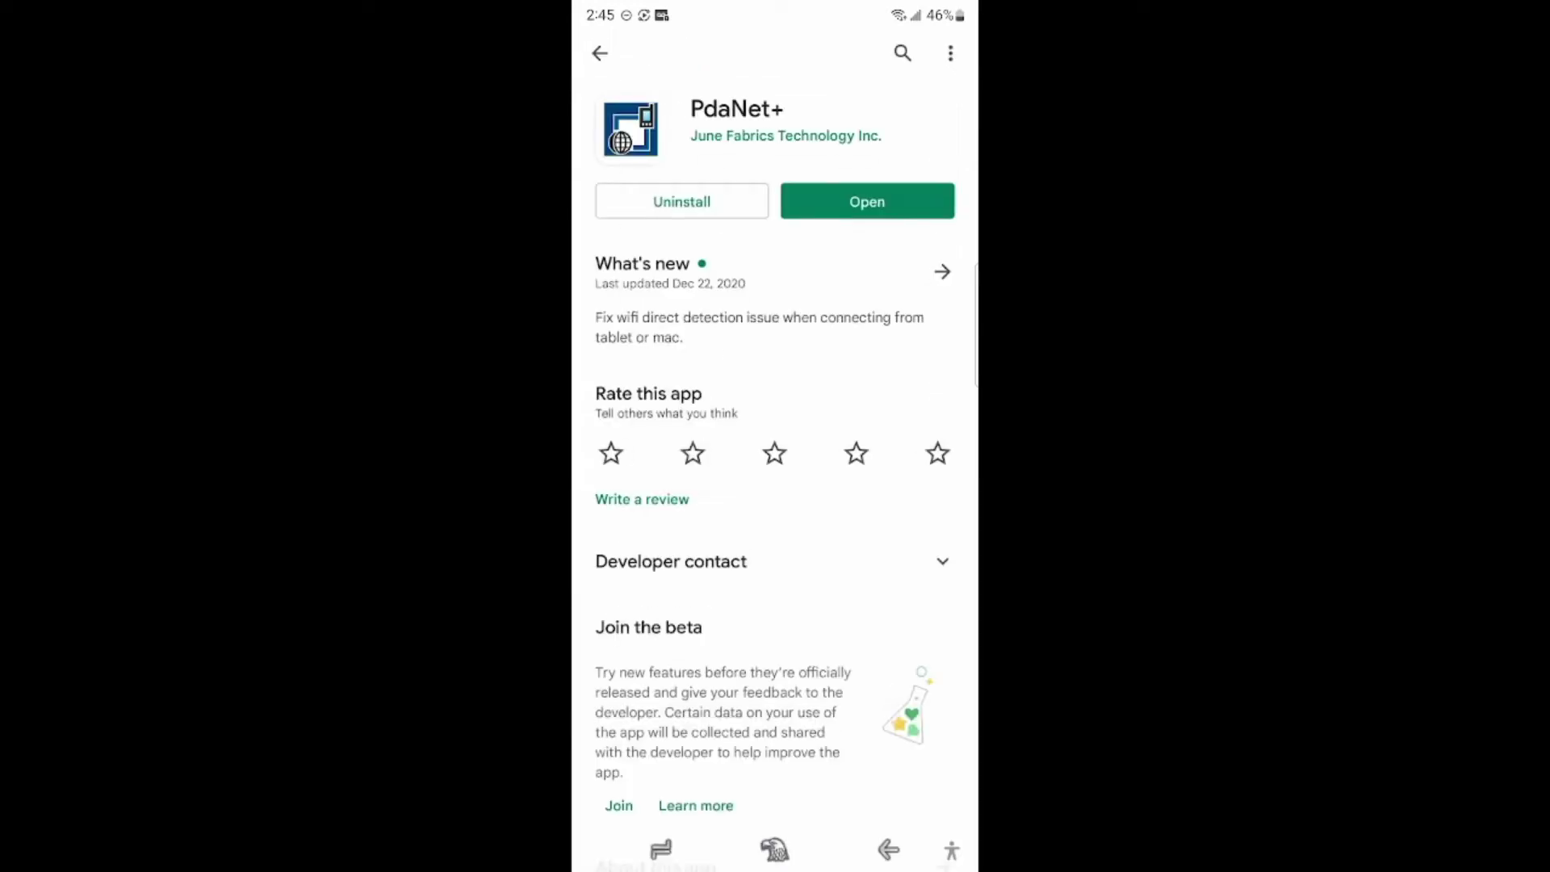
click(774, 850)
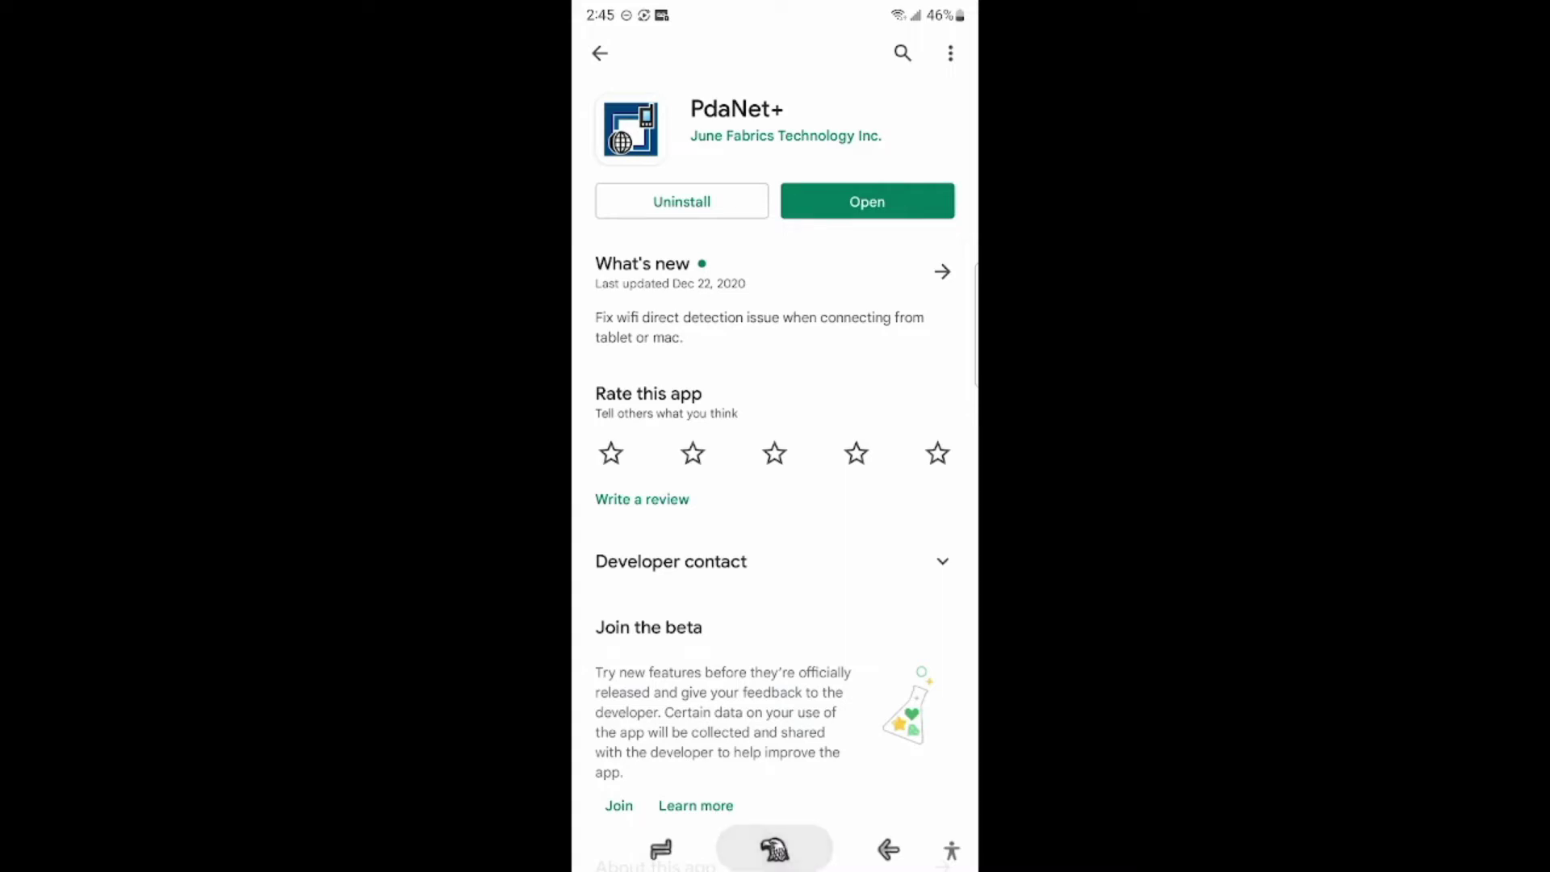
drag(775, 645, 774, 323)
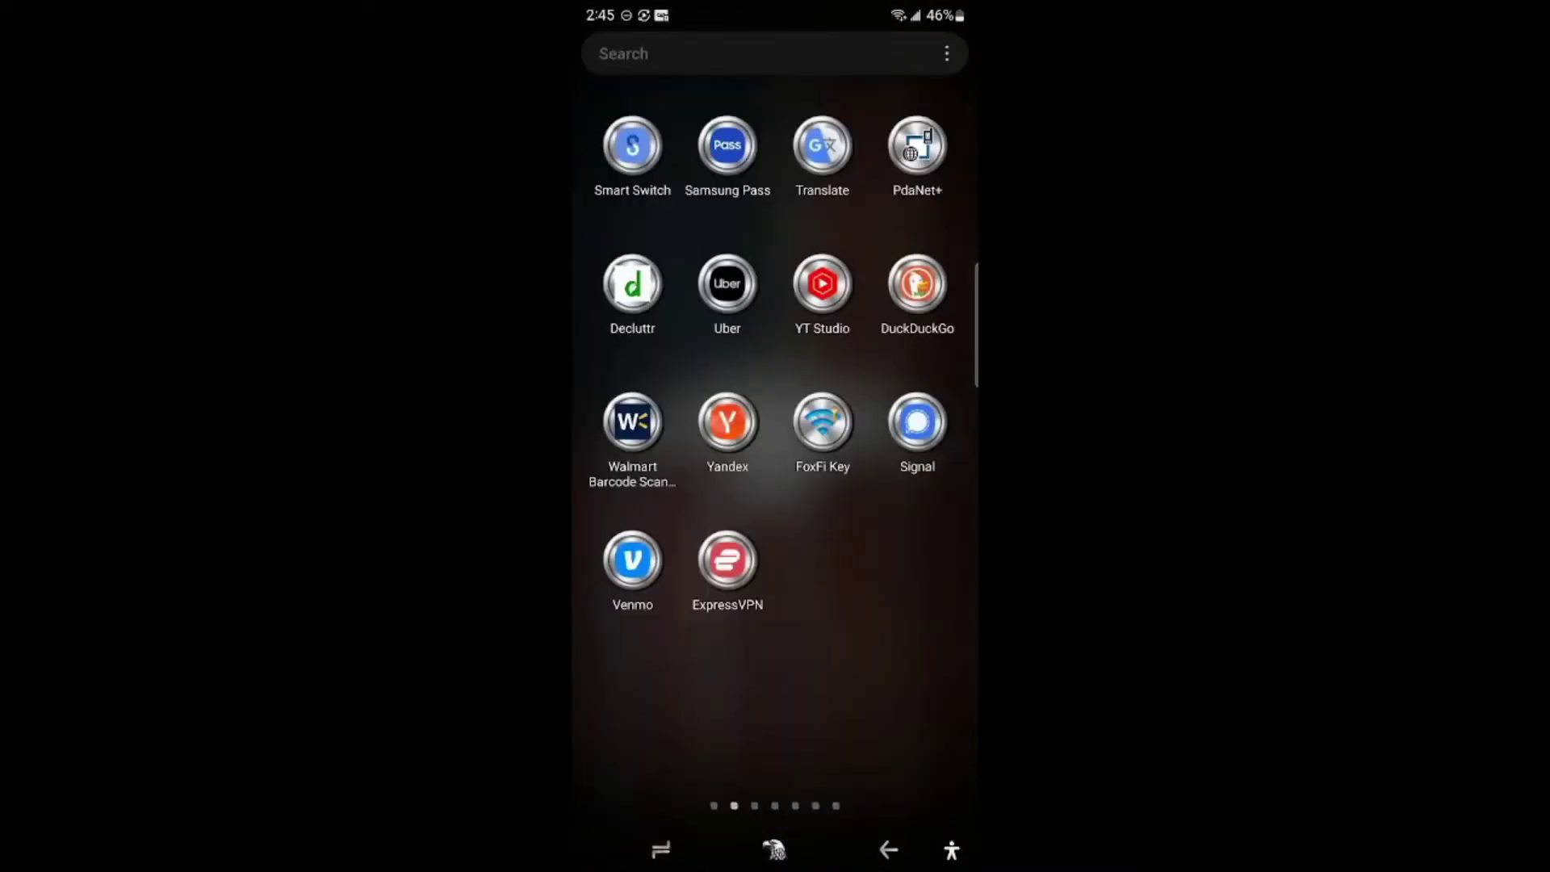
Launch PdaNet+ on the phone and toggle Hide Tether Usage off and back on.
click(917, 146)
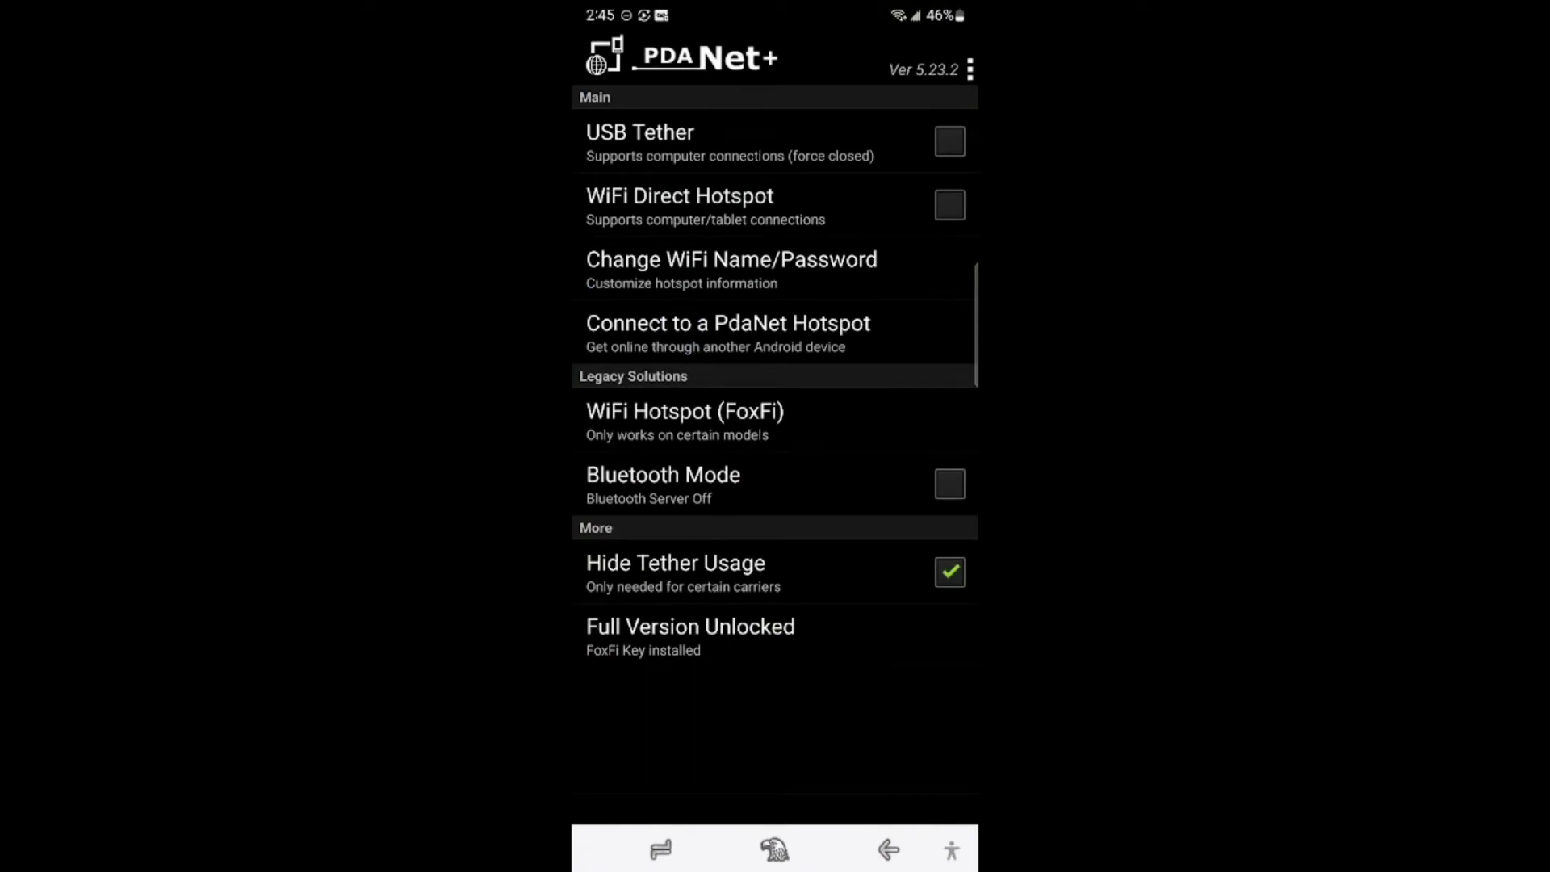
click(949, 572)
click(949, 572)
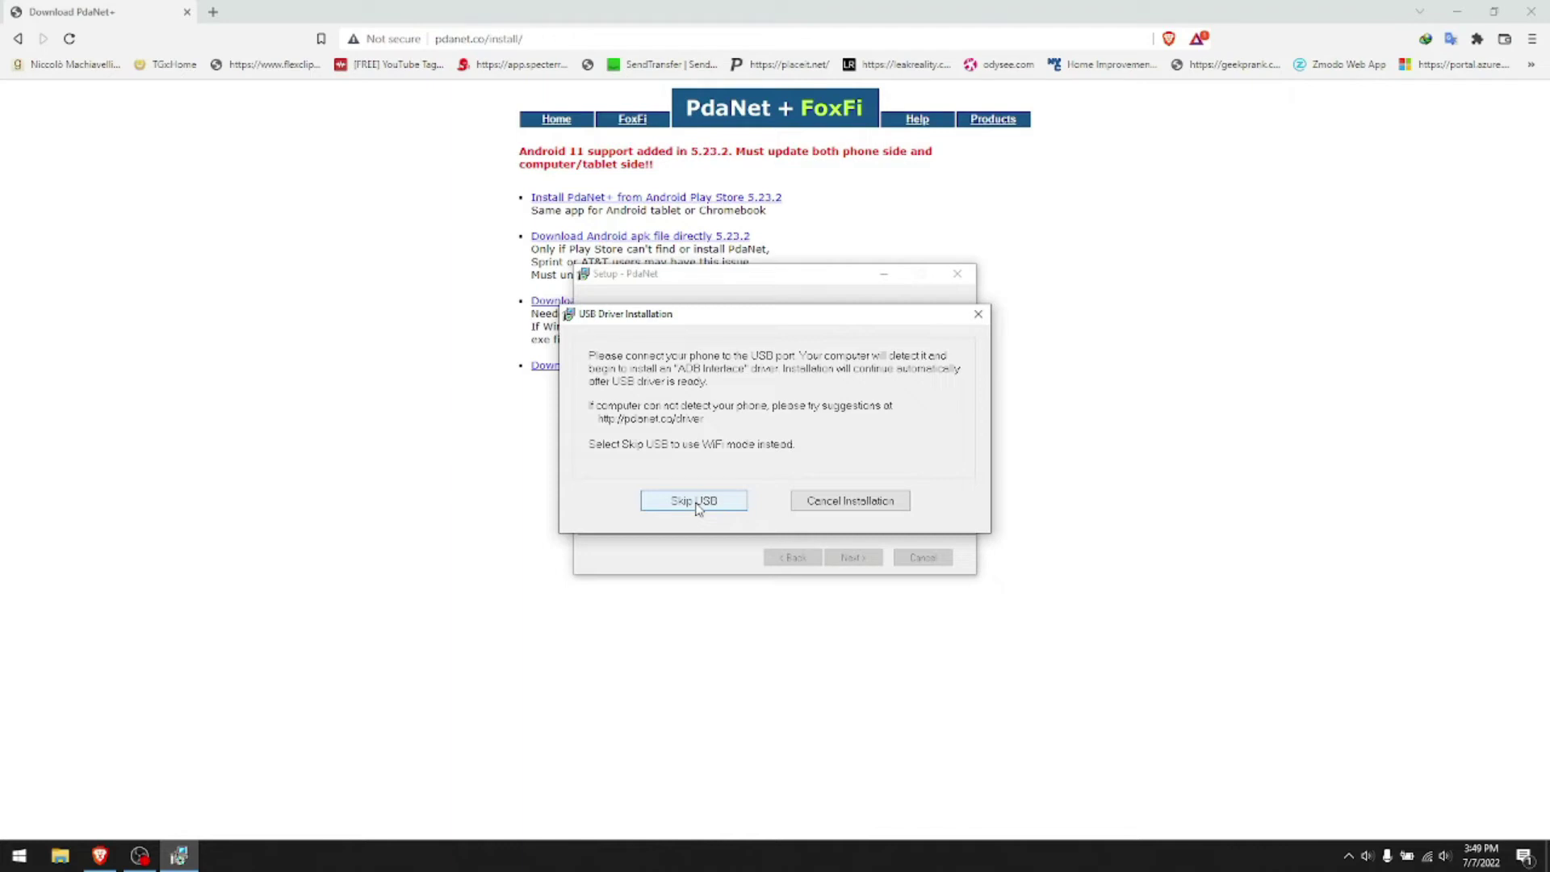
Skip the USB driver, approve the network device software, finish setup and continue USB pairing.
click(695, 502)
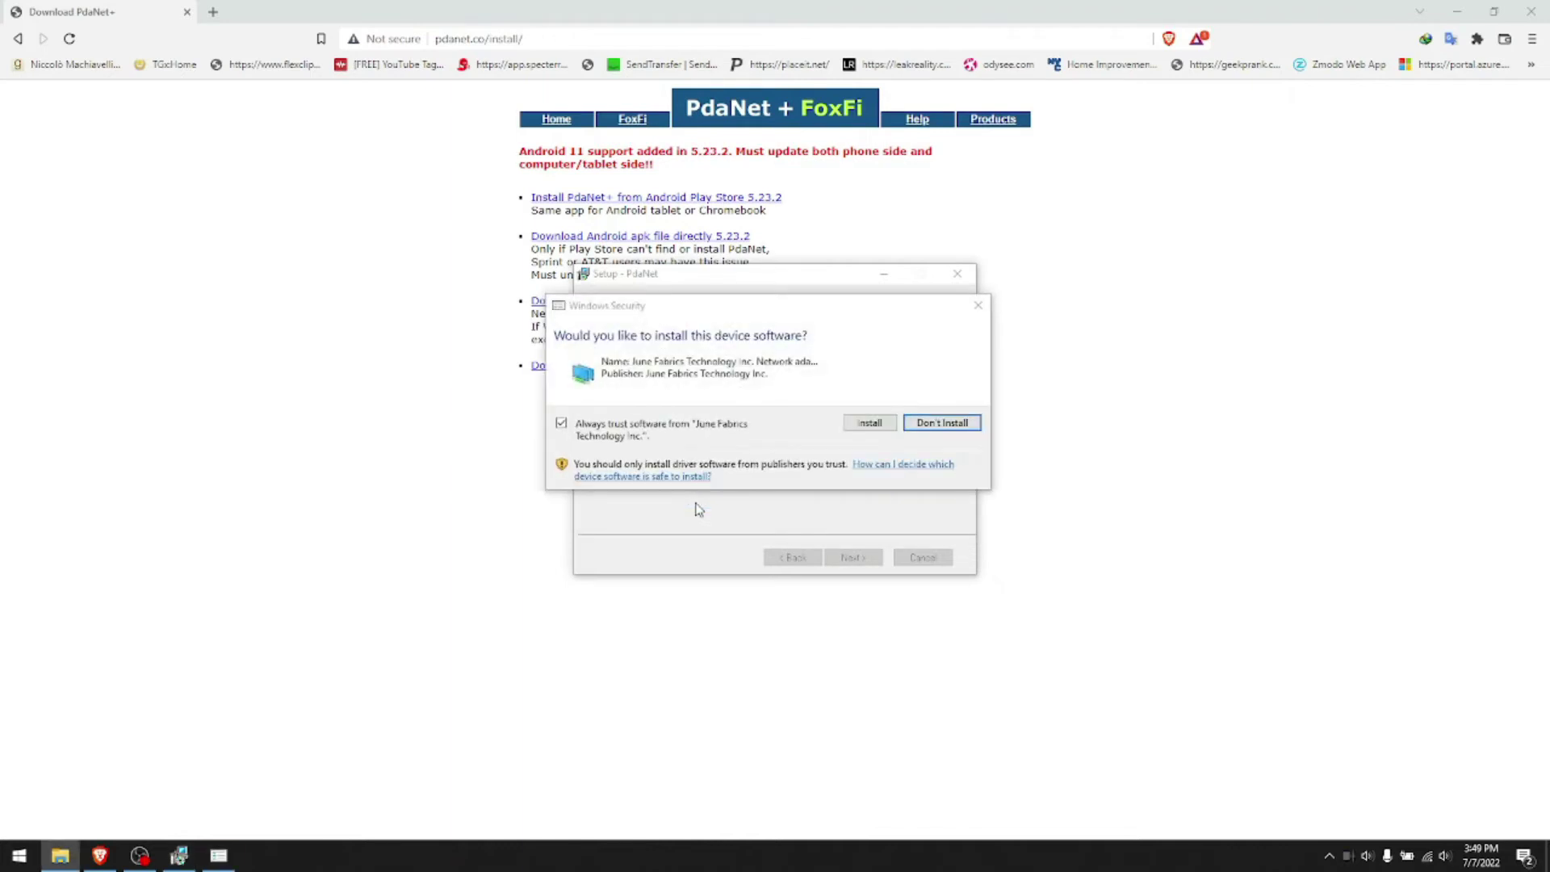
click(870, 423)
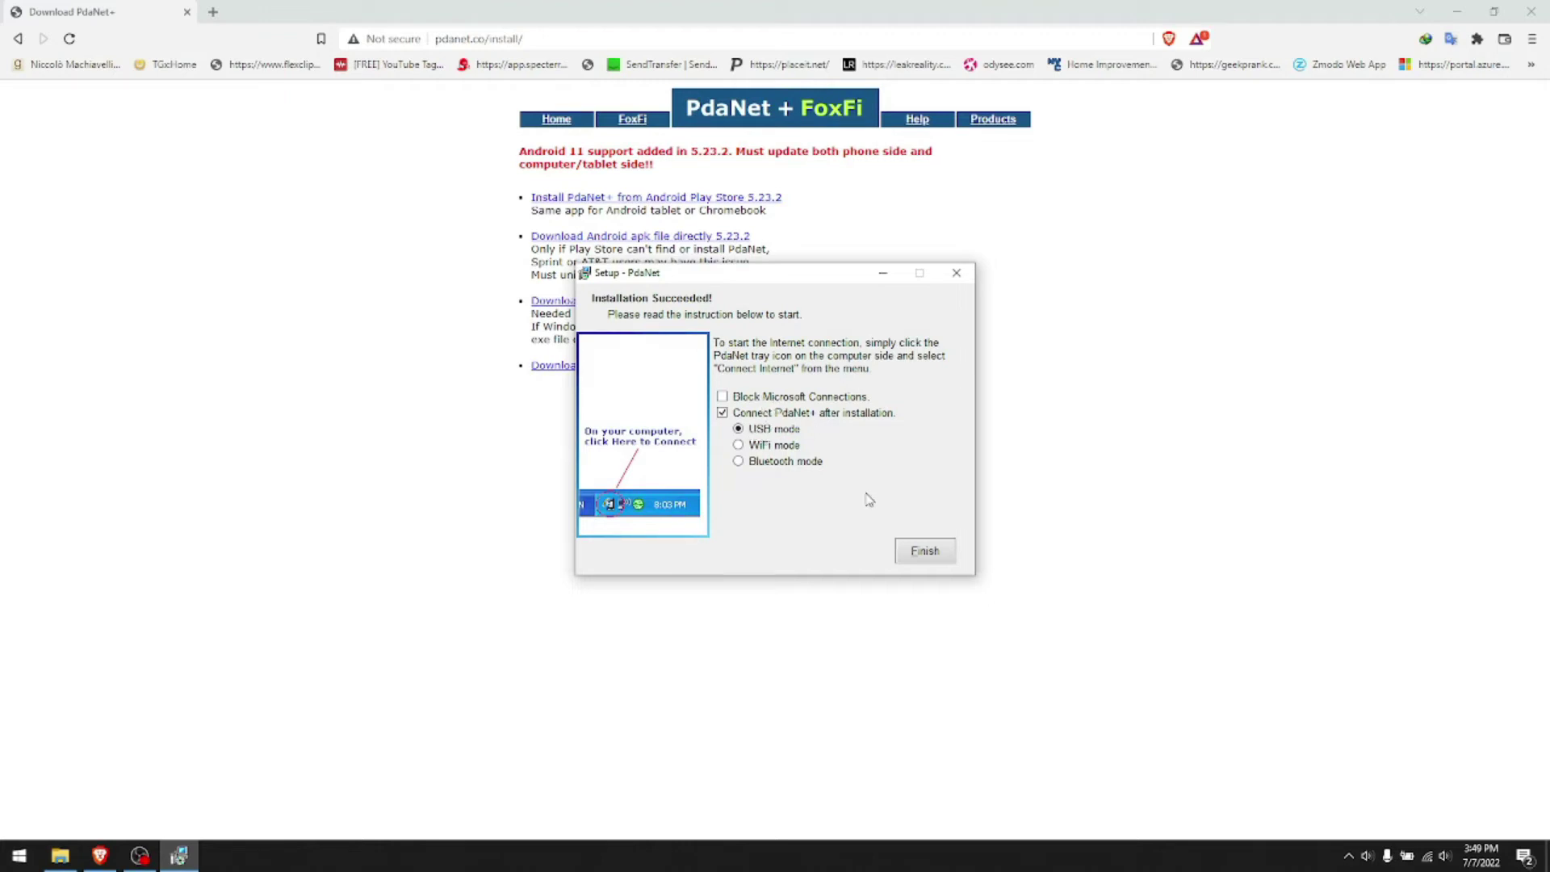
click(925, 552)
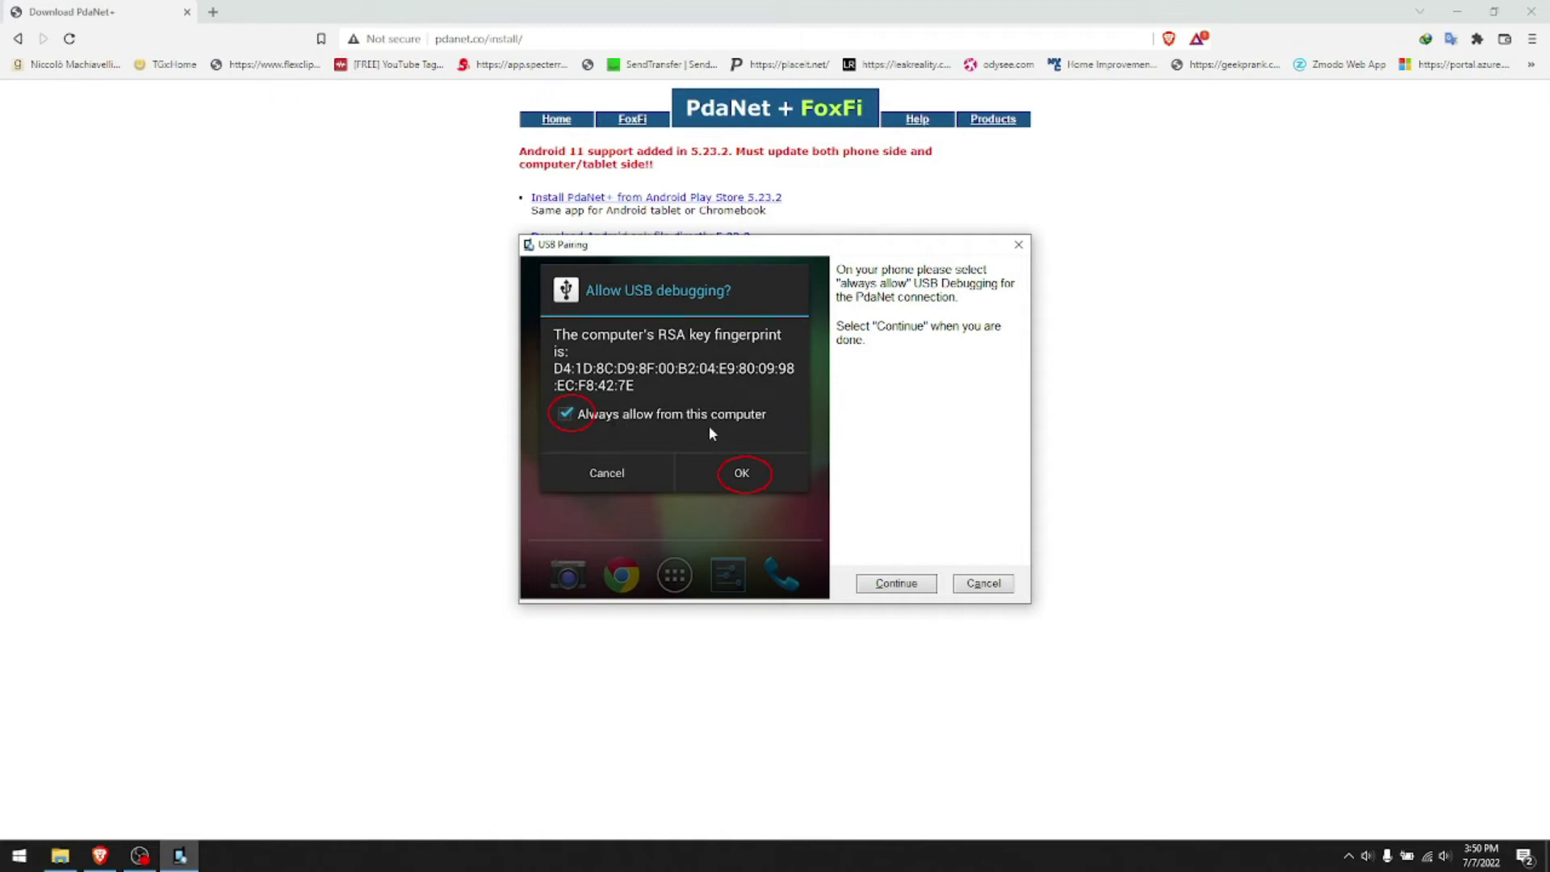
click(898, 585)
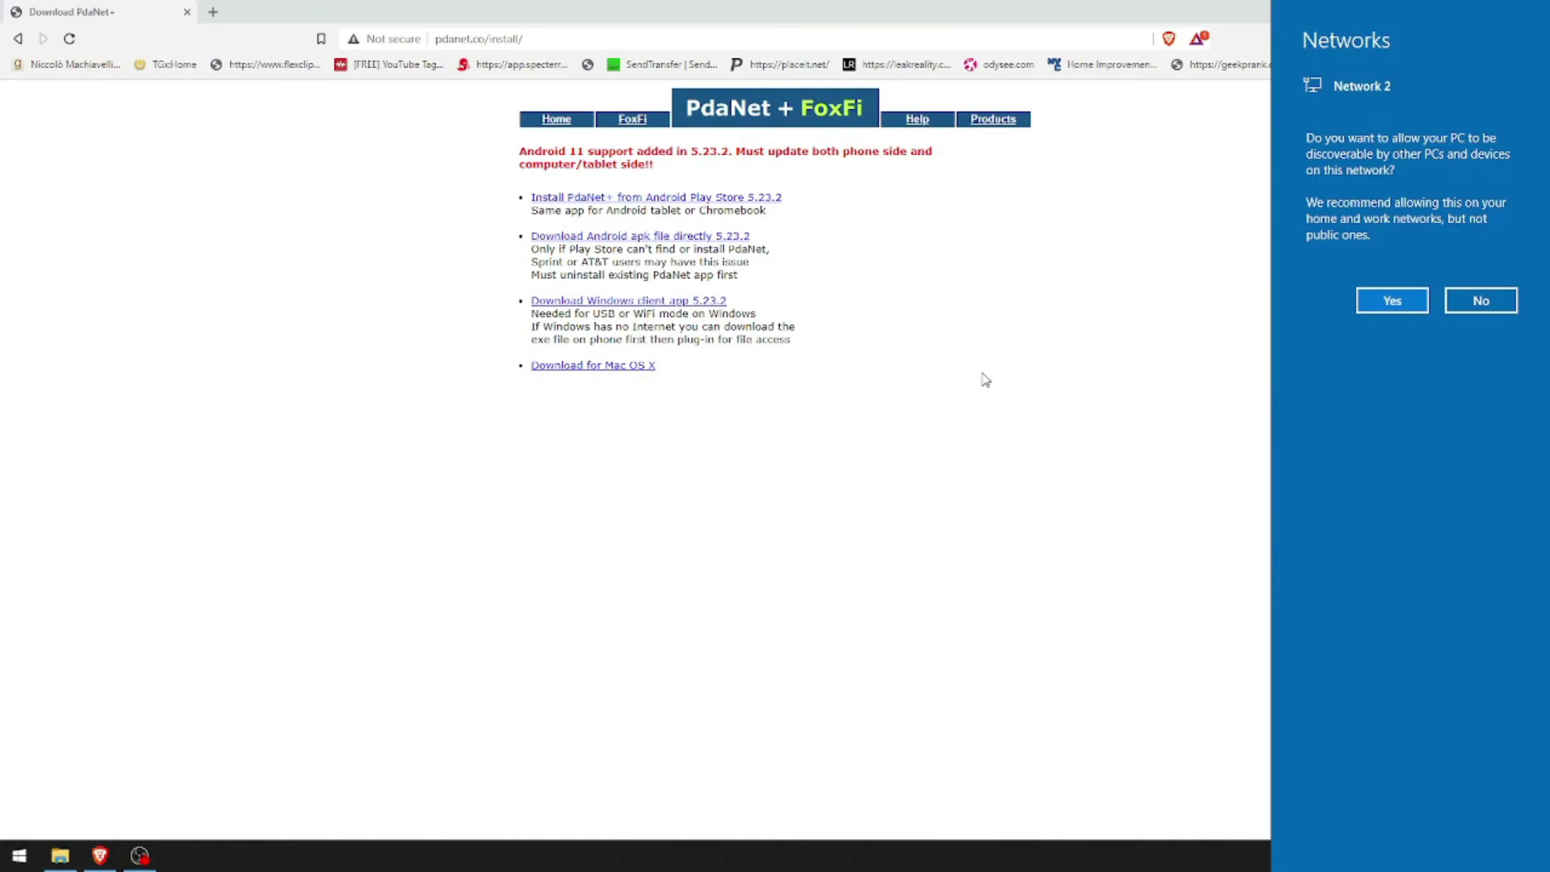
Keep the PC undiscoverable on Network 2 and open Network & Internet settings.
click(1480, 300)
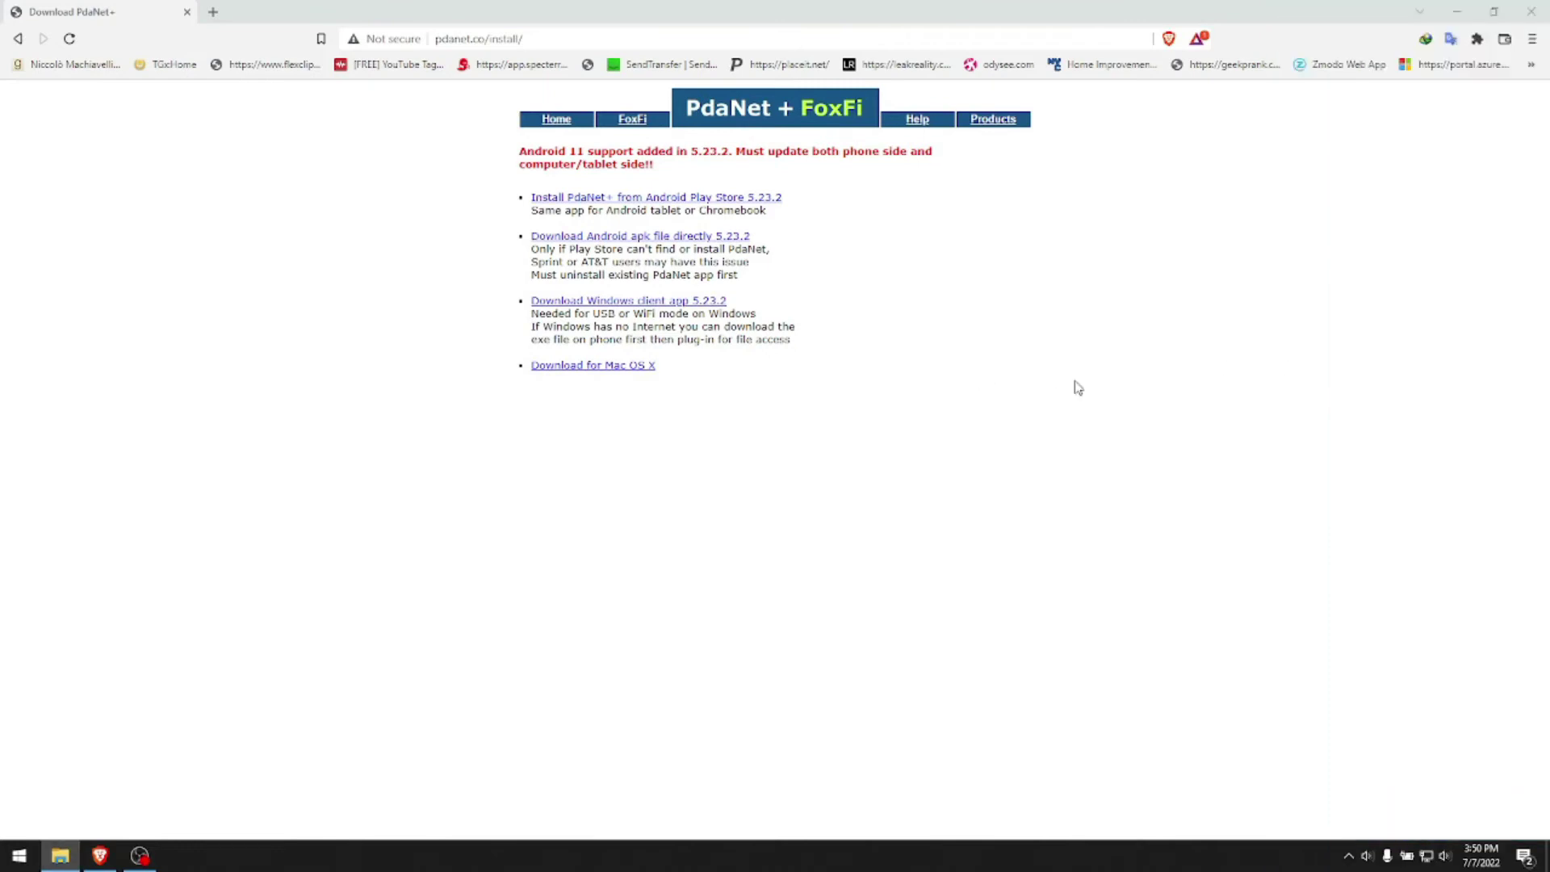
right_click(1429, 854)
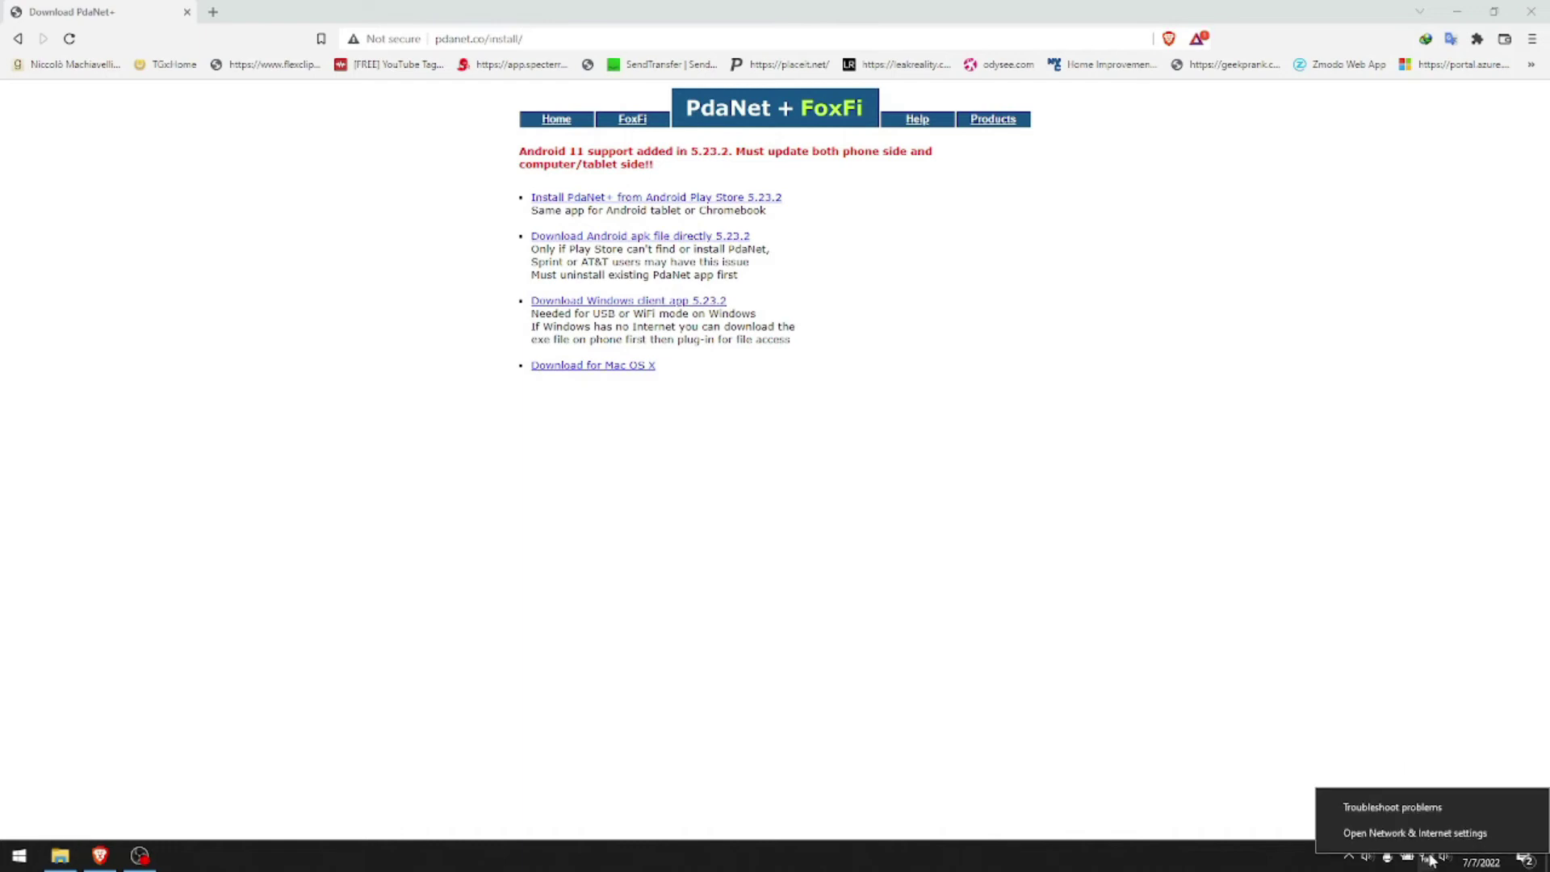
click(1421, 834)
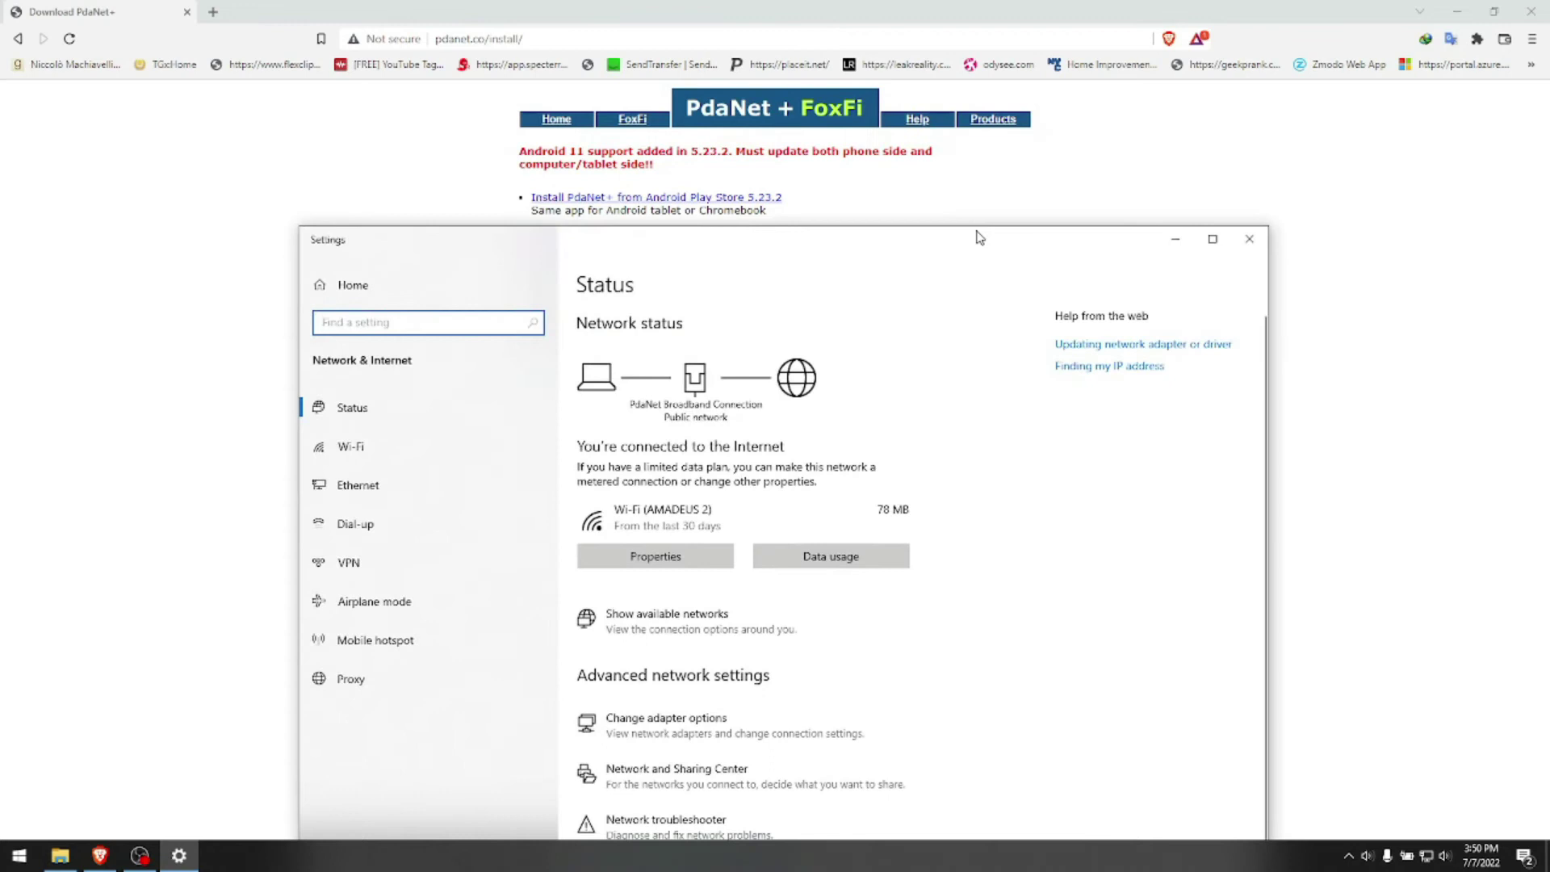
drag(974, 235, 1078, 56)
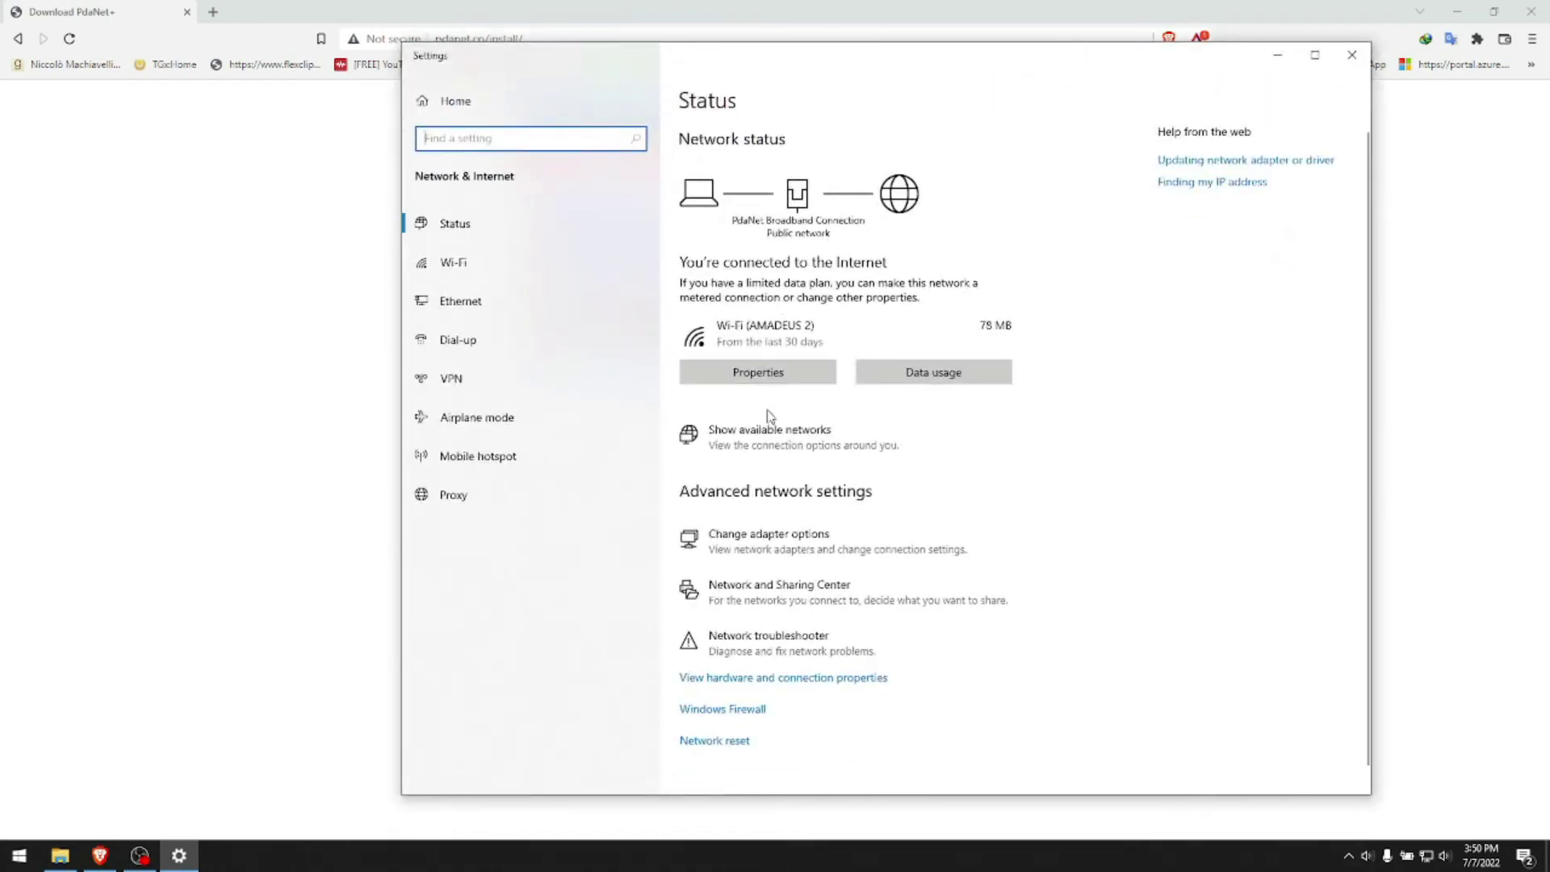
Turn Wi-Fi off so the internet runs through the PdaNet Broadband Connection.
click(1406, 856)
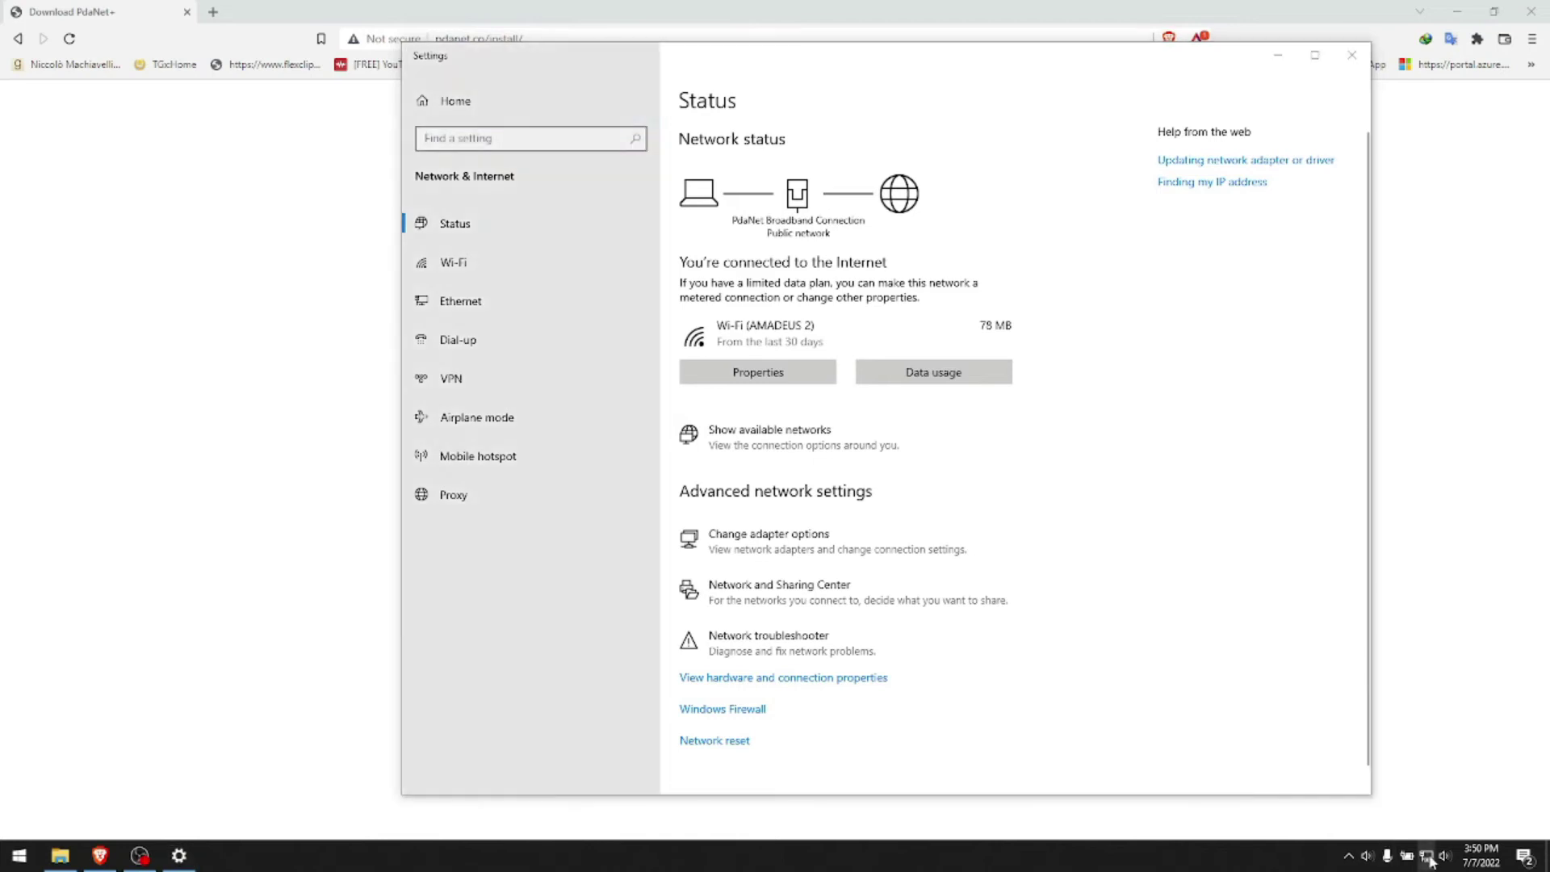
click(1305, 817)
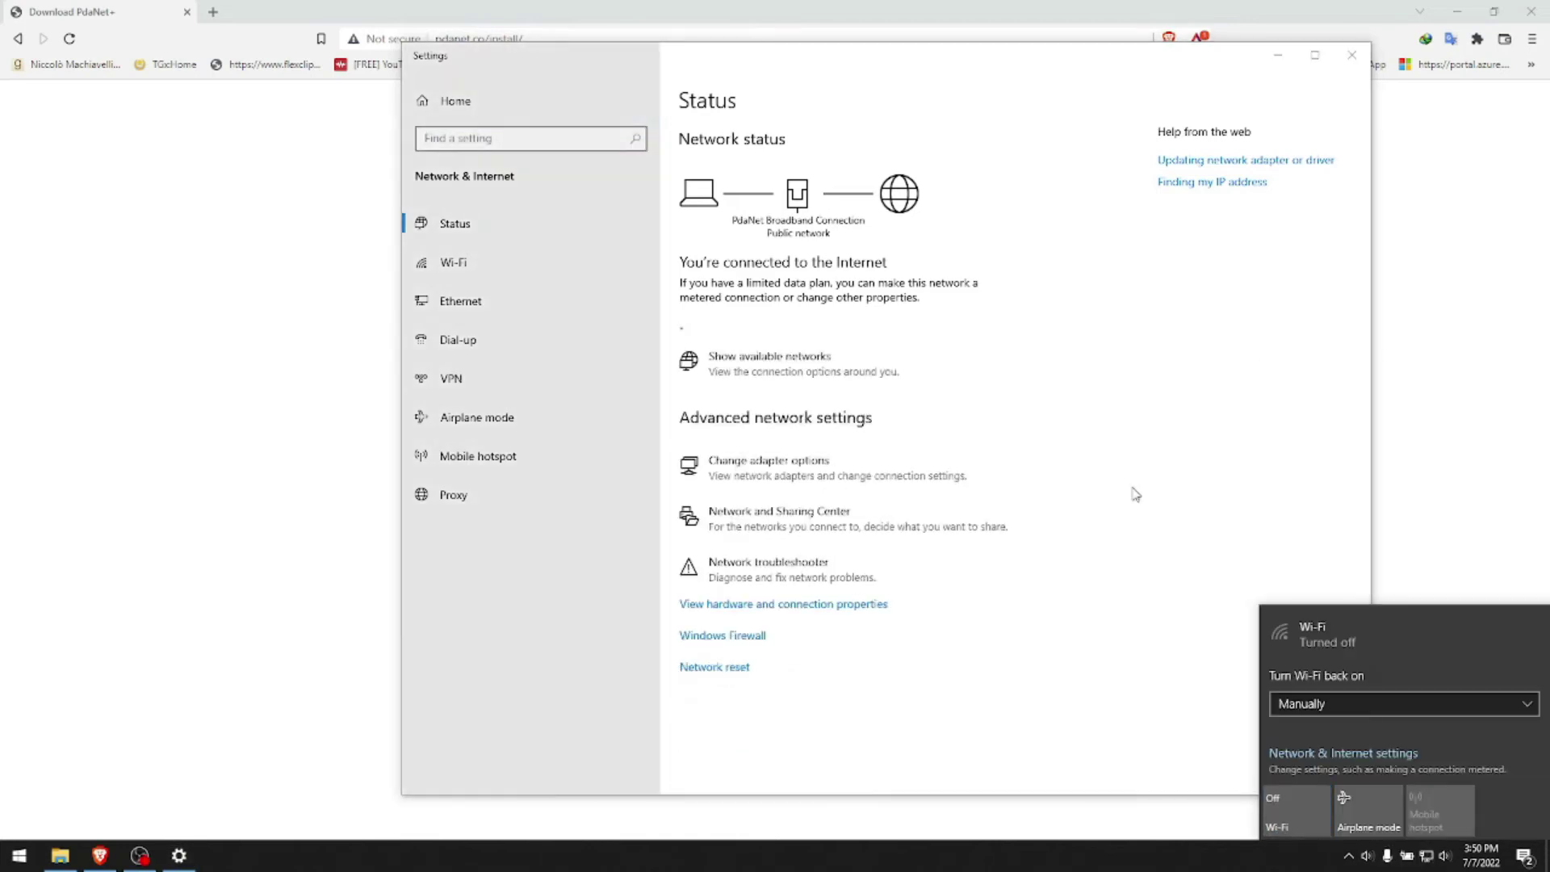
click(1138, 405)
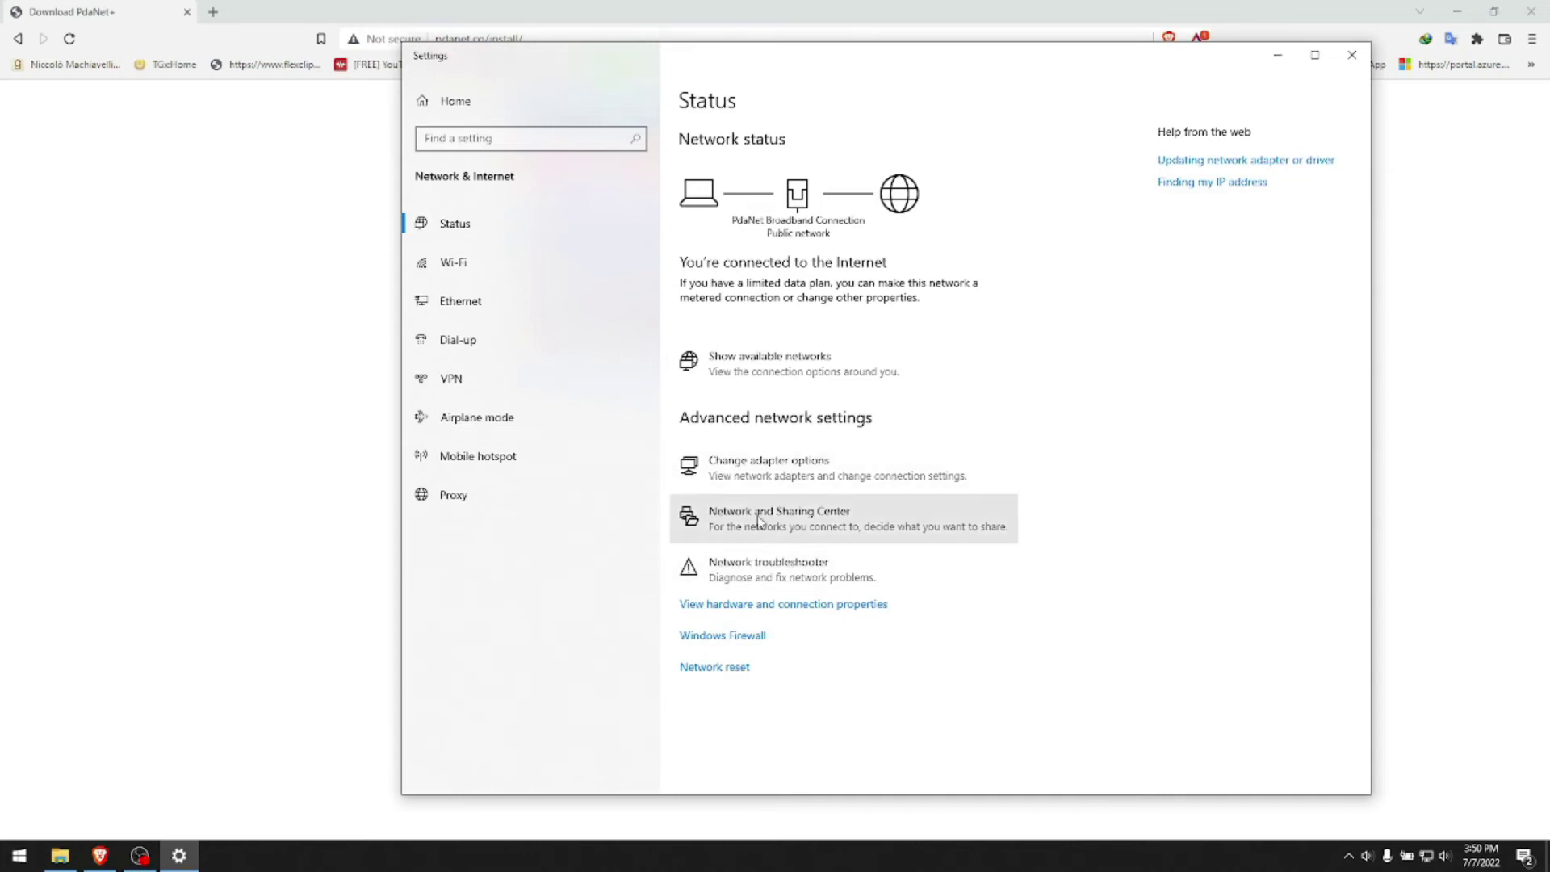
In the network adapter list, disable the VMware VMnet1 and VMnet8 adapters.
click(773, 463)
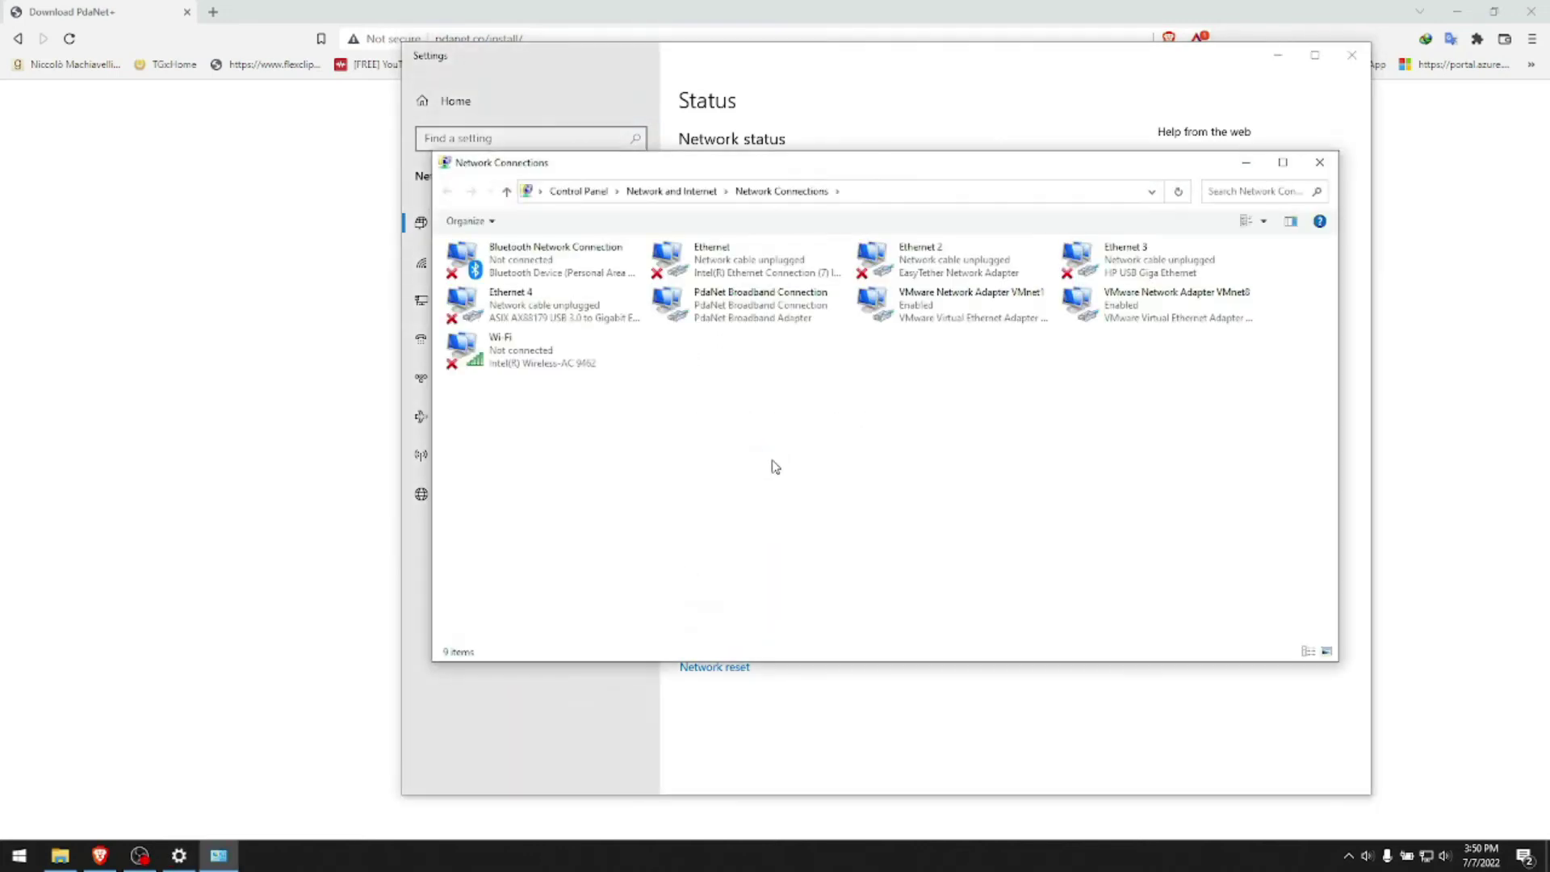
drag(961, 167, 1012, 141)
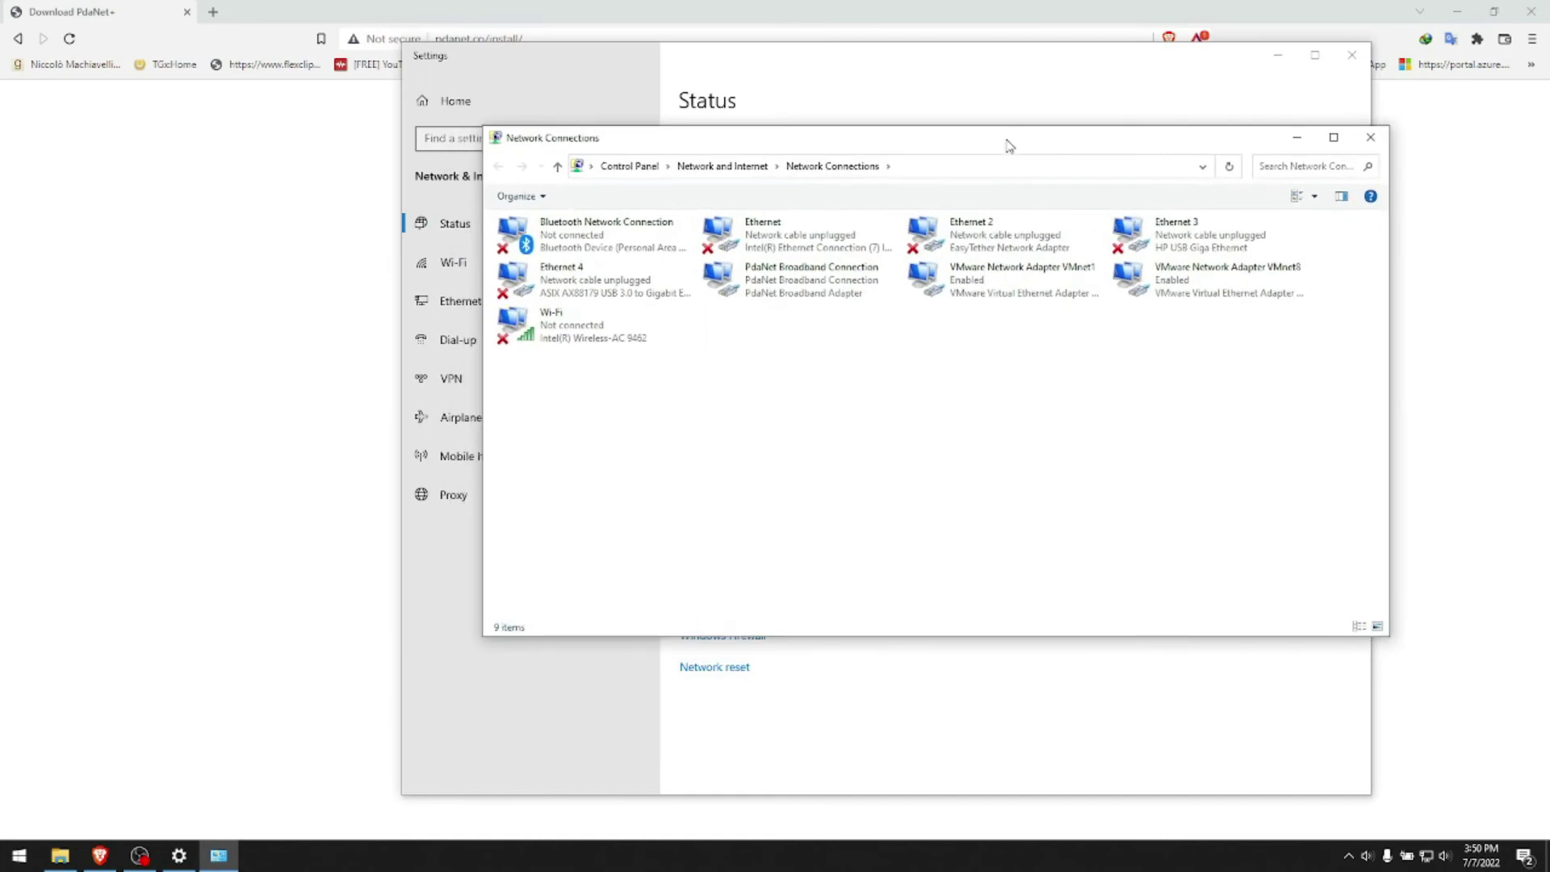
click(814, 292)
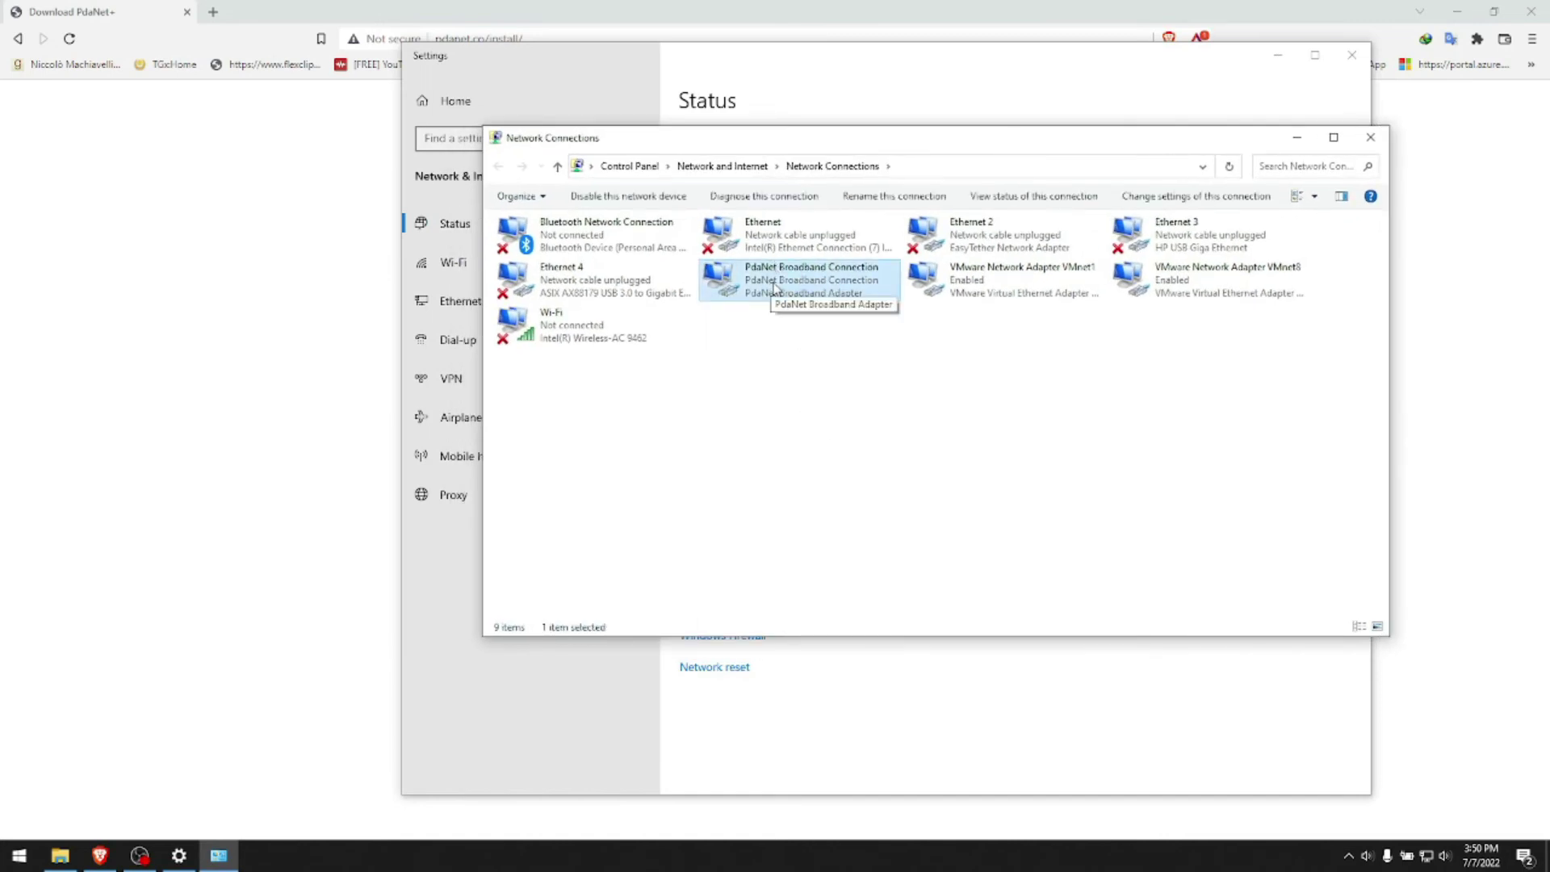
click(969, 279)
right_click(969, 279)
click(1003, 288)
click(1148, 278)
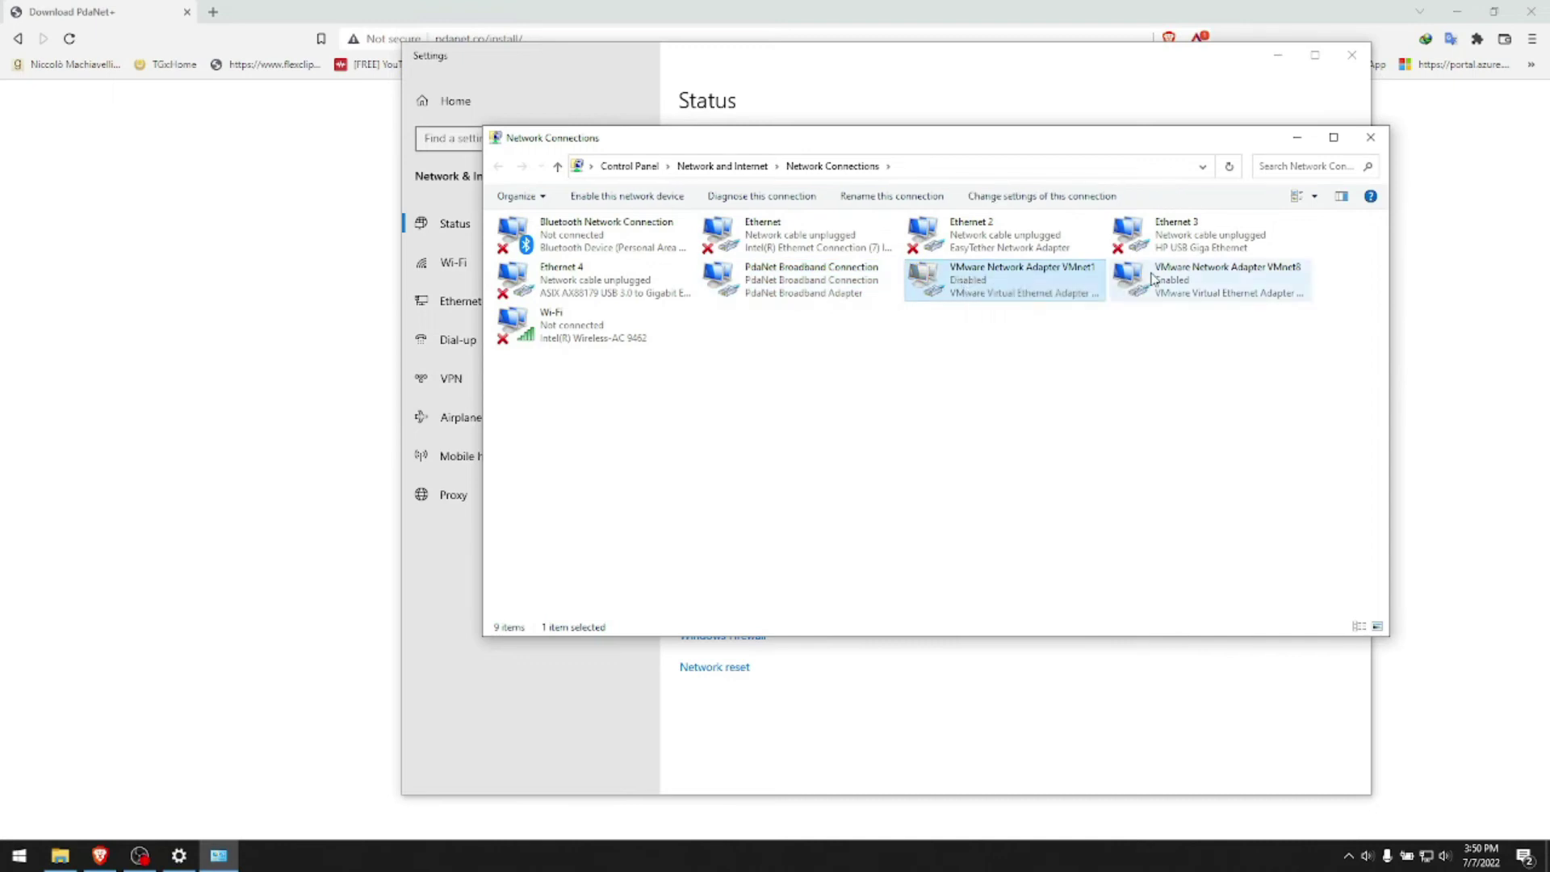
right_click(1150, 276)
click(1182, 288)
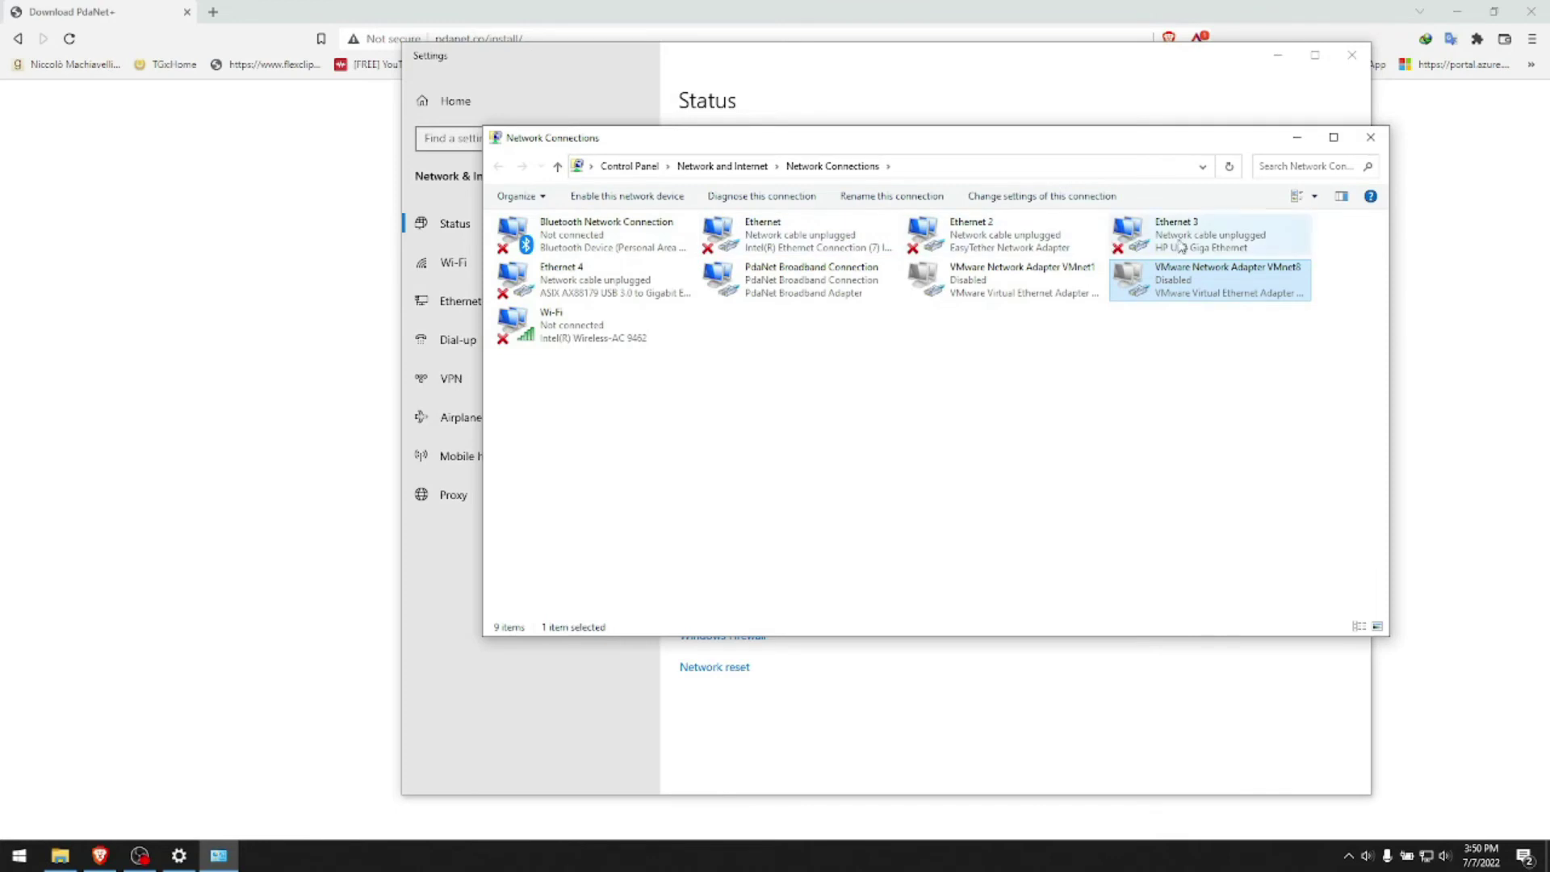
Check the PdaNet Broadband Connection status shows IPv4 Internet at 1.5 Gbps, then close it.
click(771, 282)
double_click(771, 283)
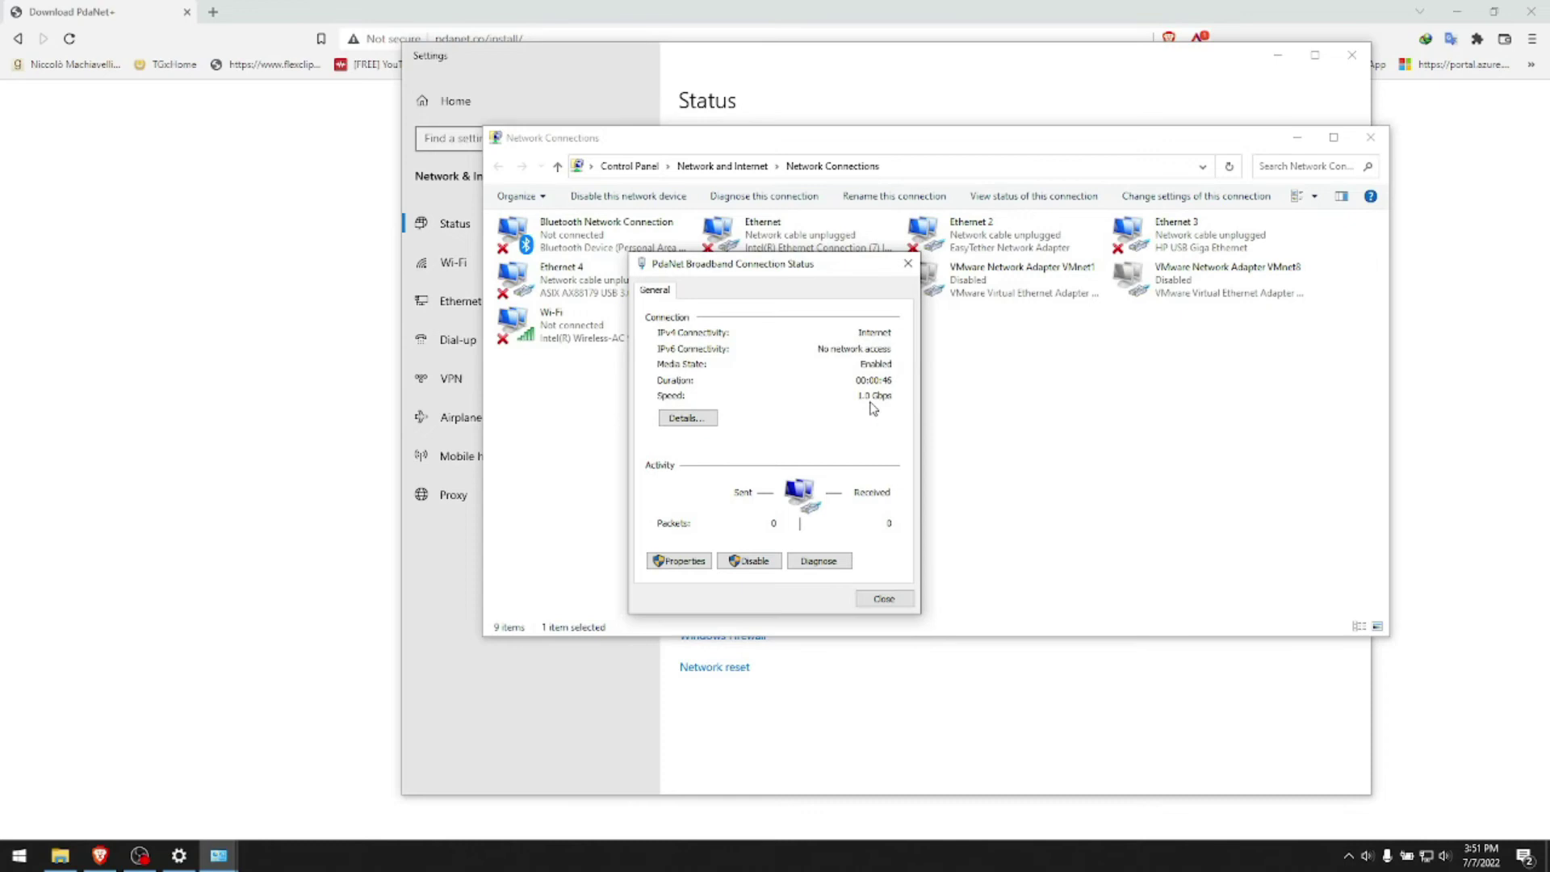
click(884, 599)
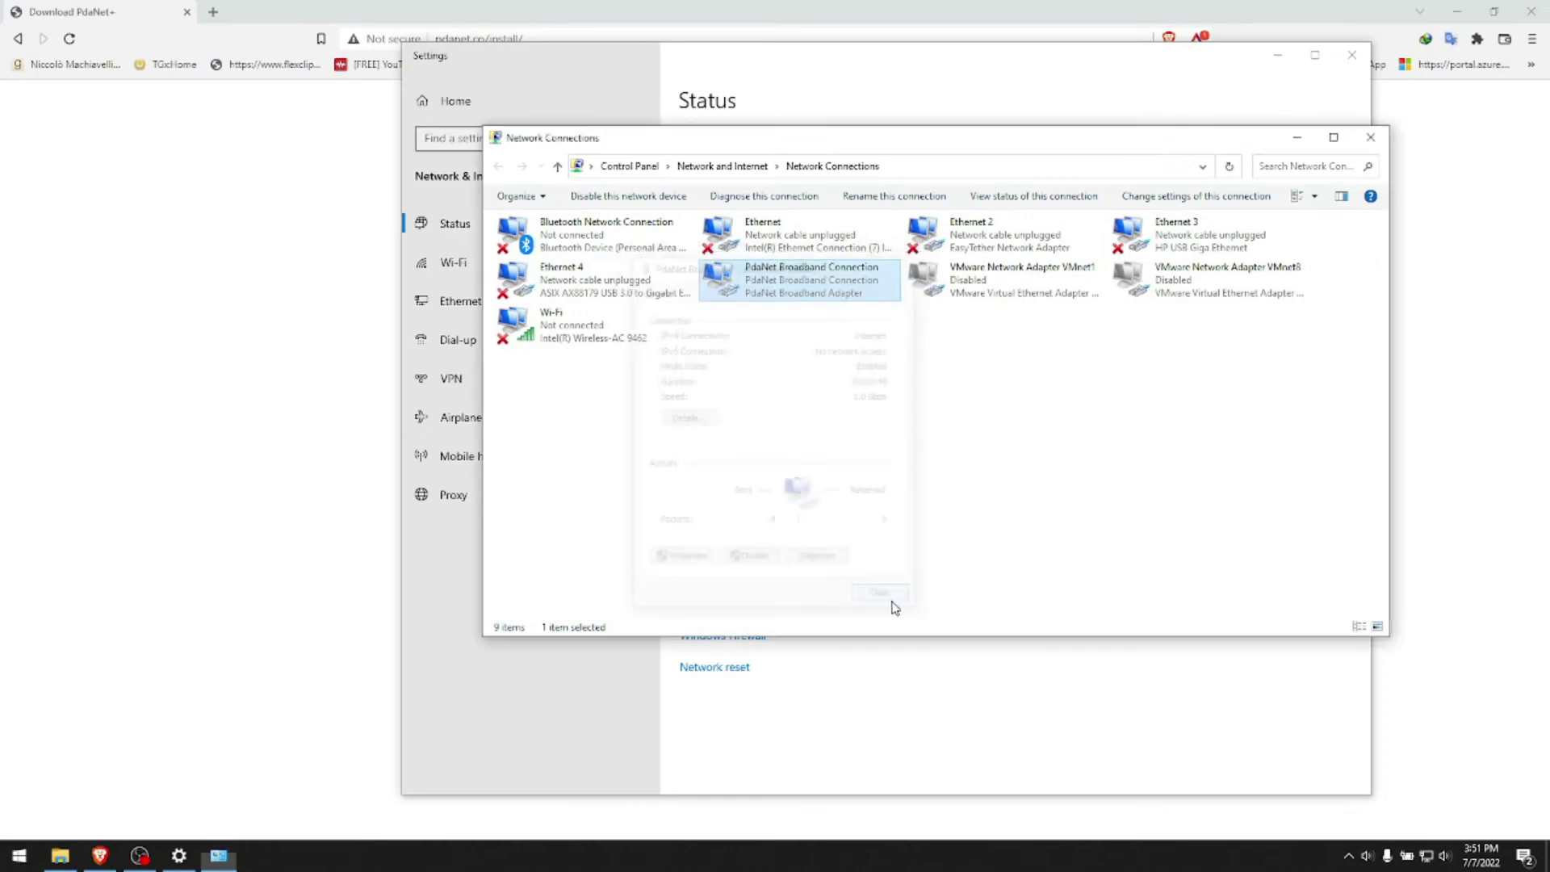
Close the network windows and load speedtest.net in a new Brave tab.
click(1370, 137)
click(1350, 54)
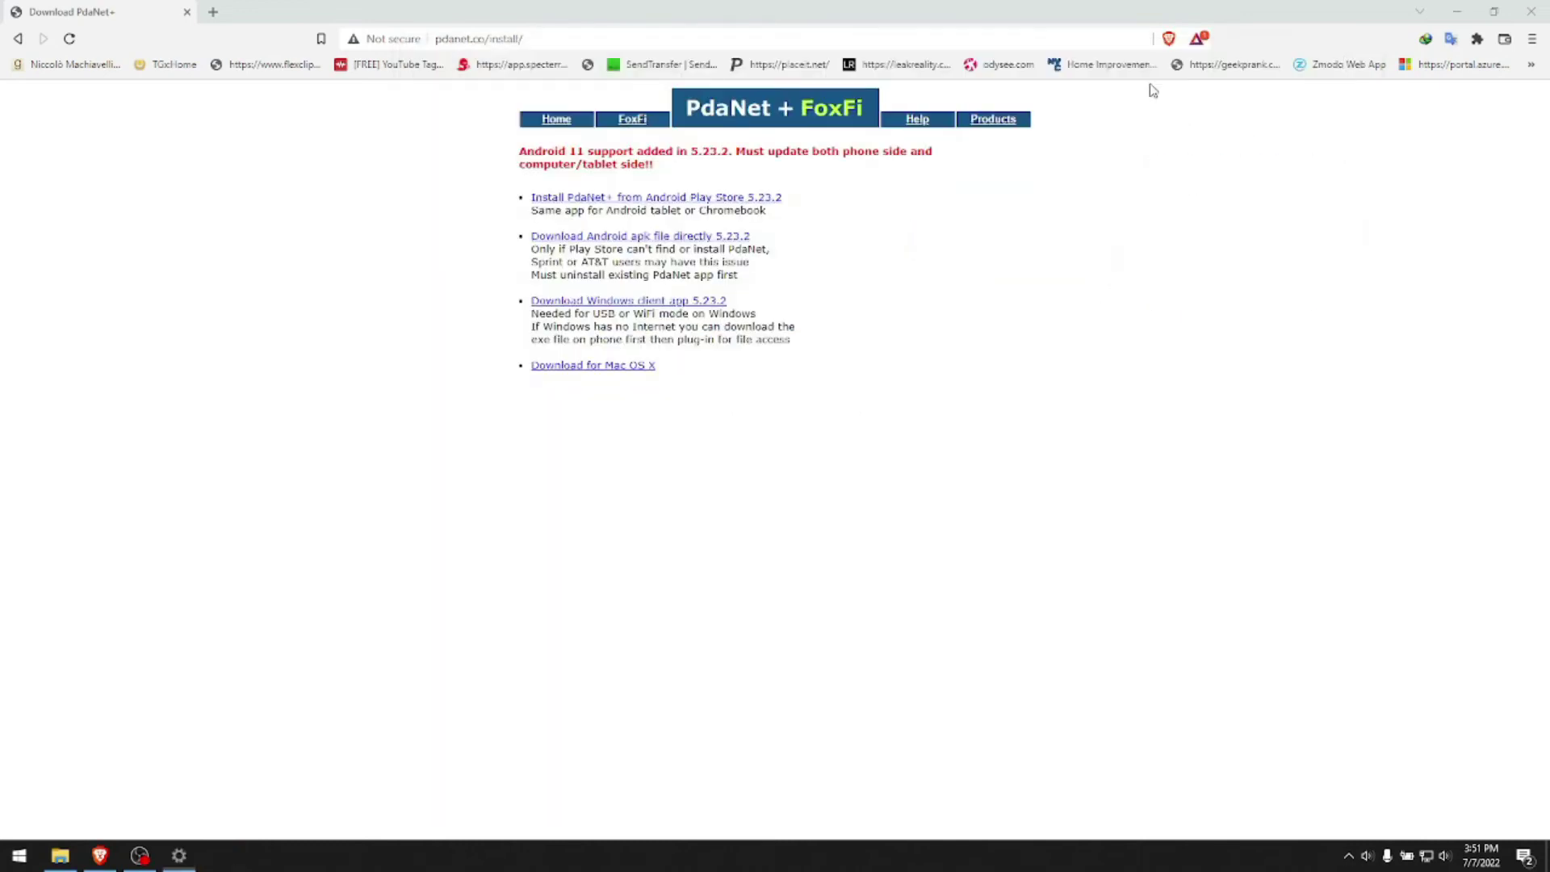
click(214, 12)
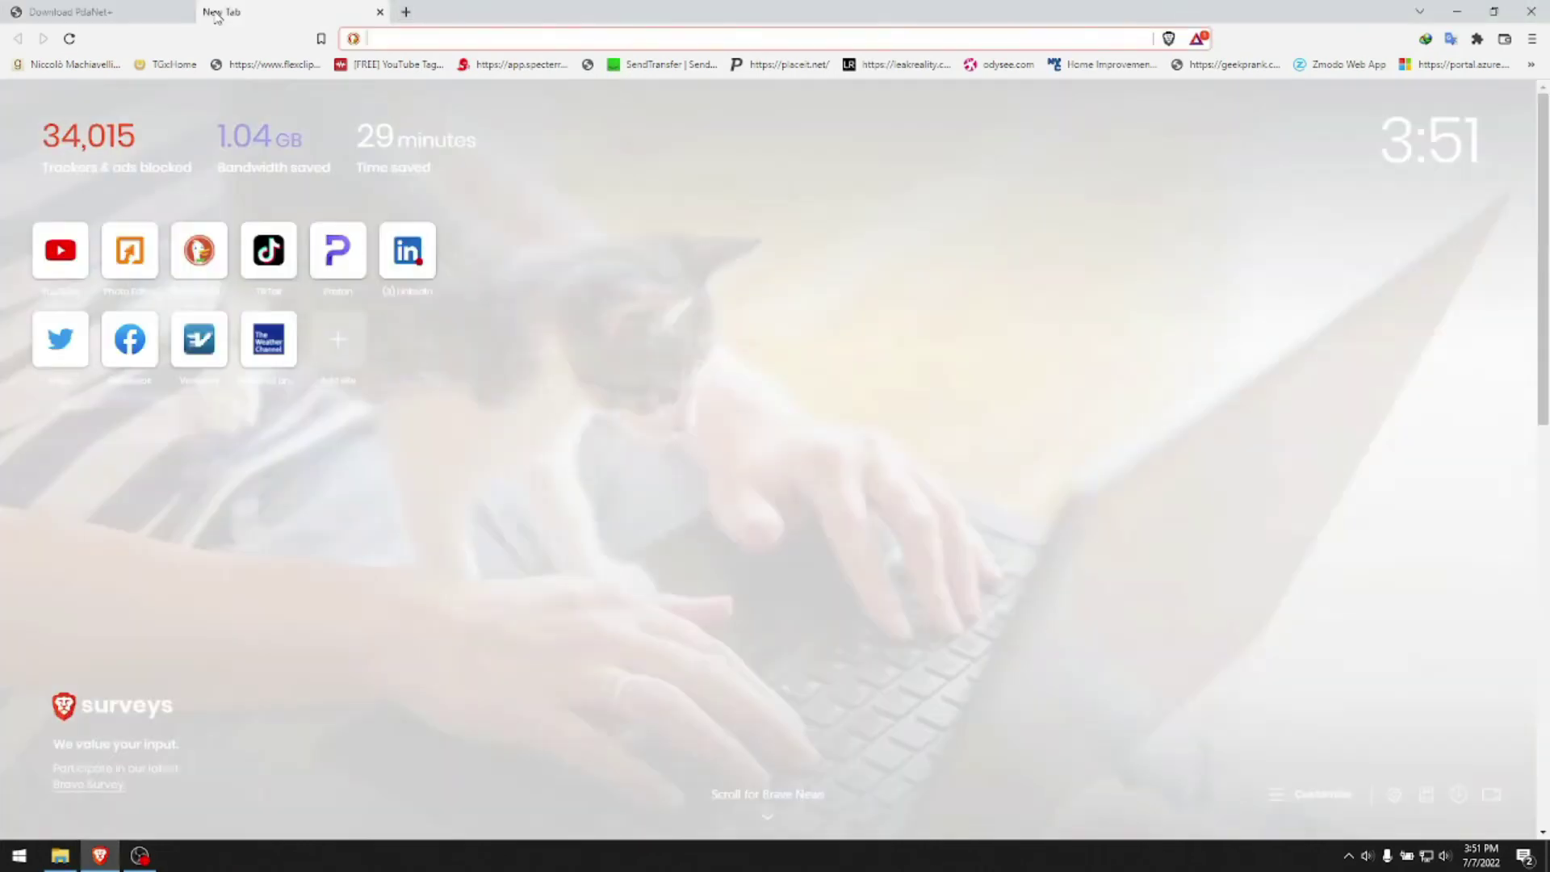
text(speedte)
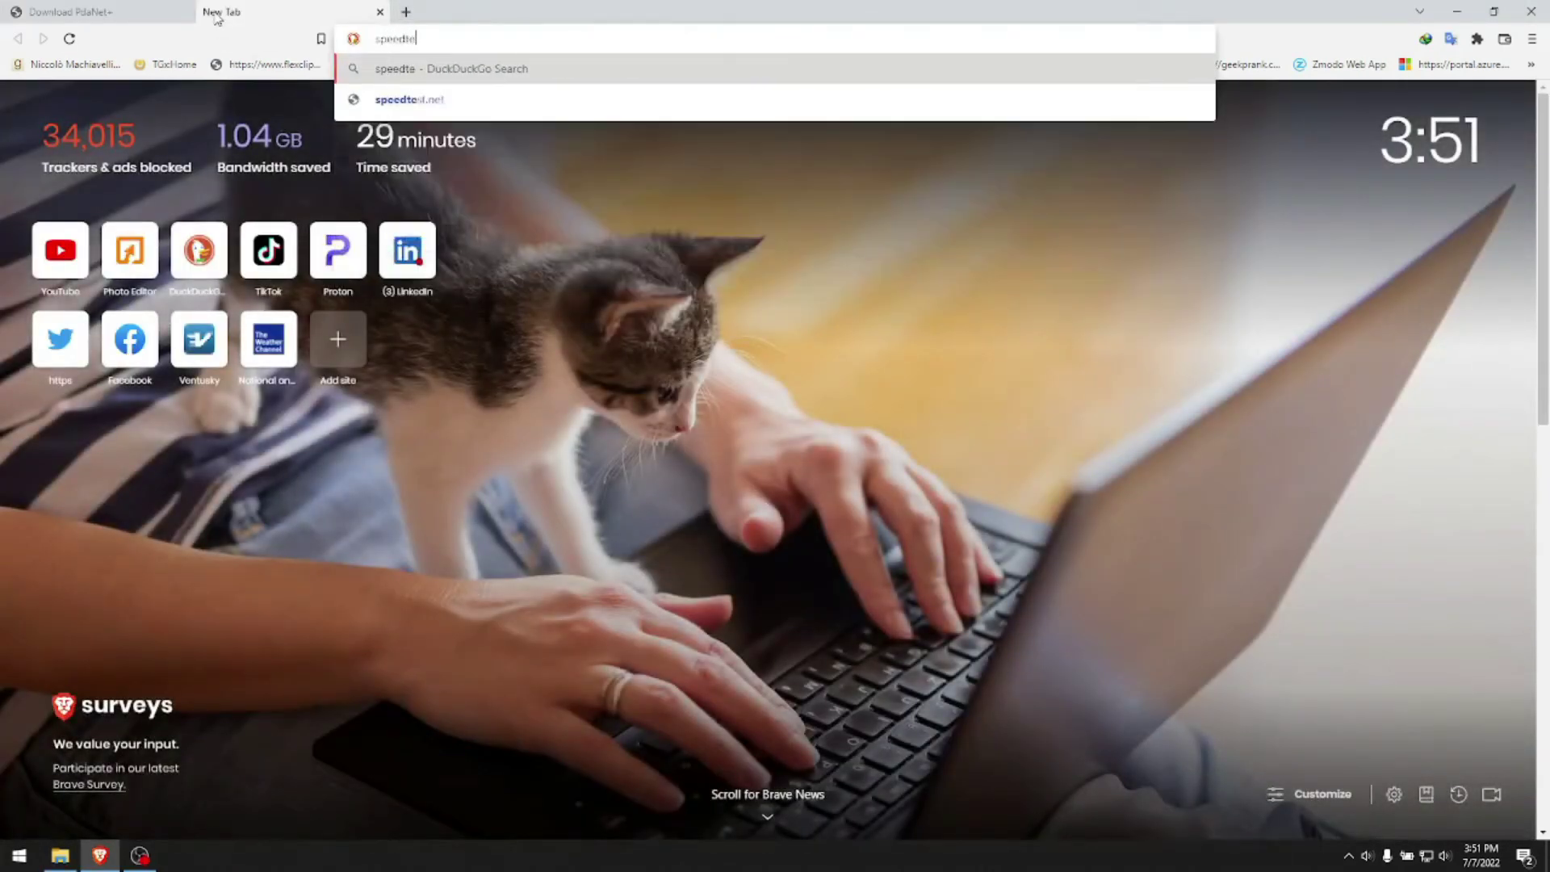
text(st.net)
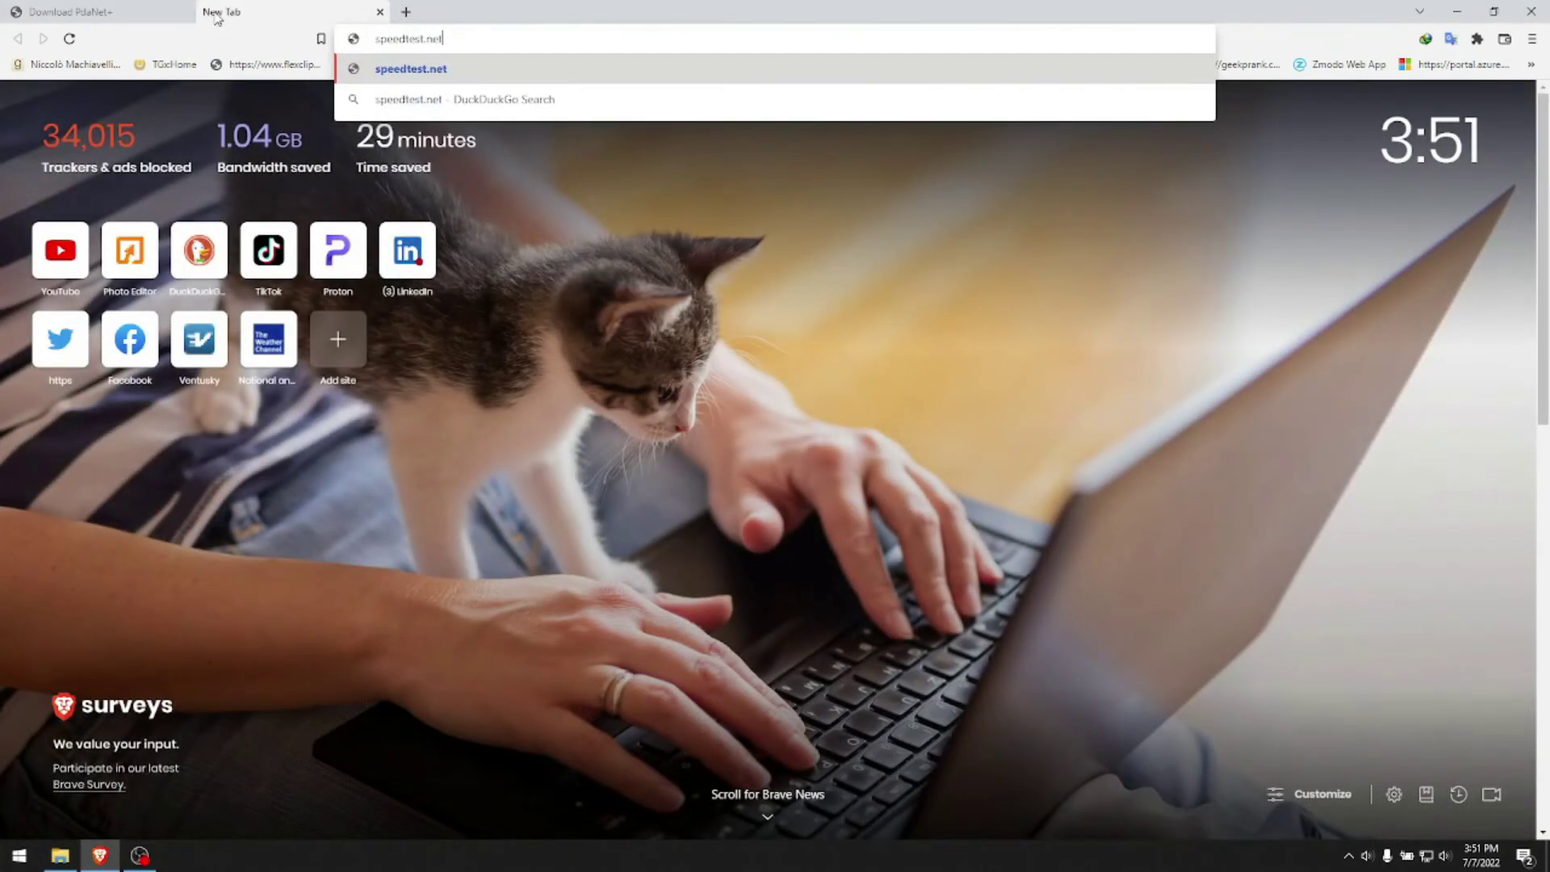
key(Return)
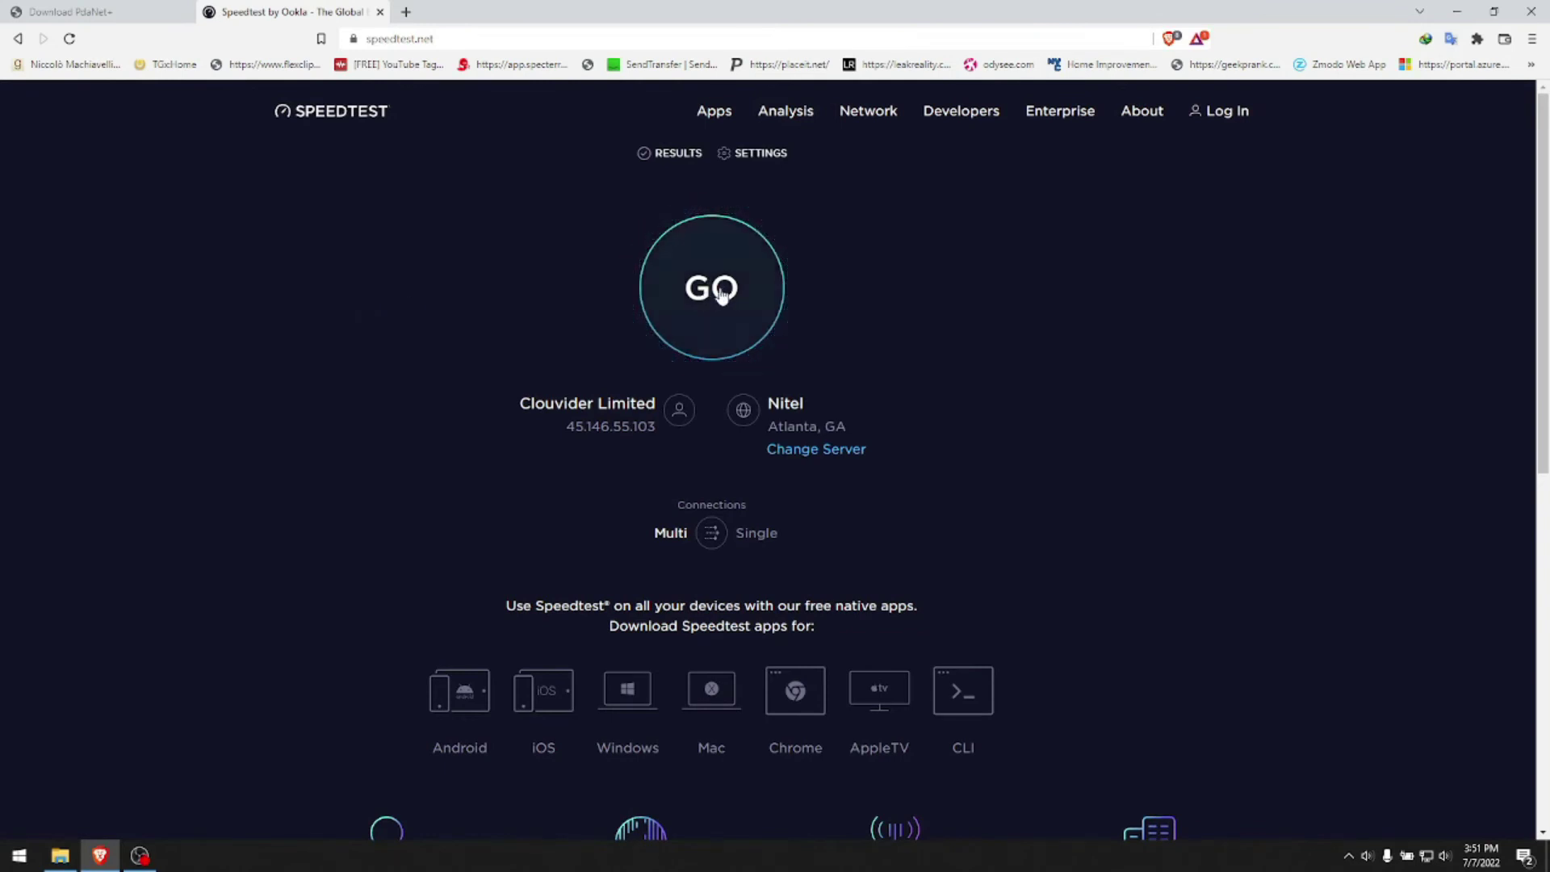
Run the Speedtest and let it finish at 35.47 Mbps down, 31.64 Mbps up, 61 ms ping.
click(701, 306)
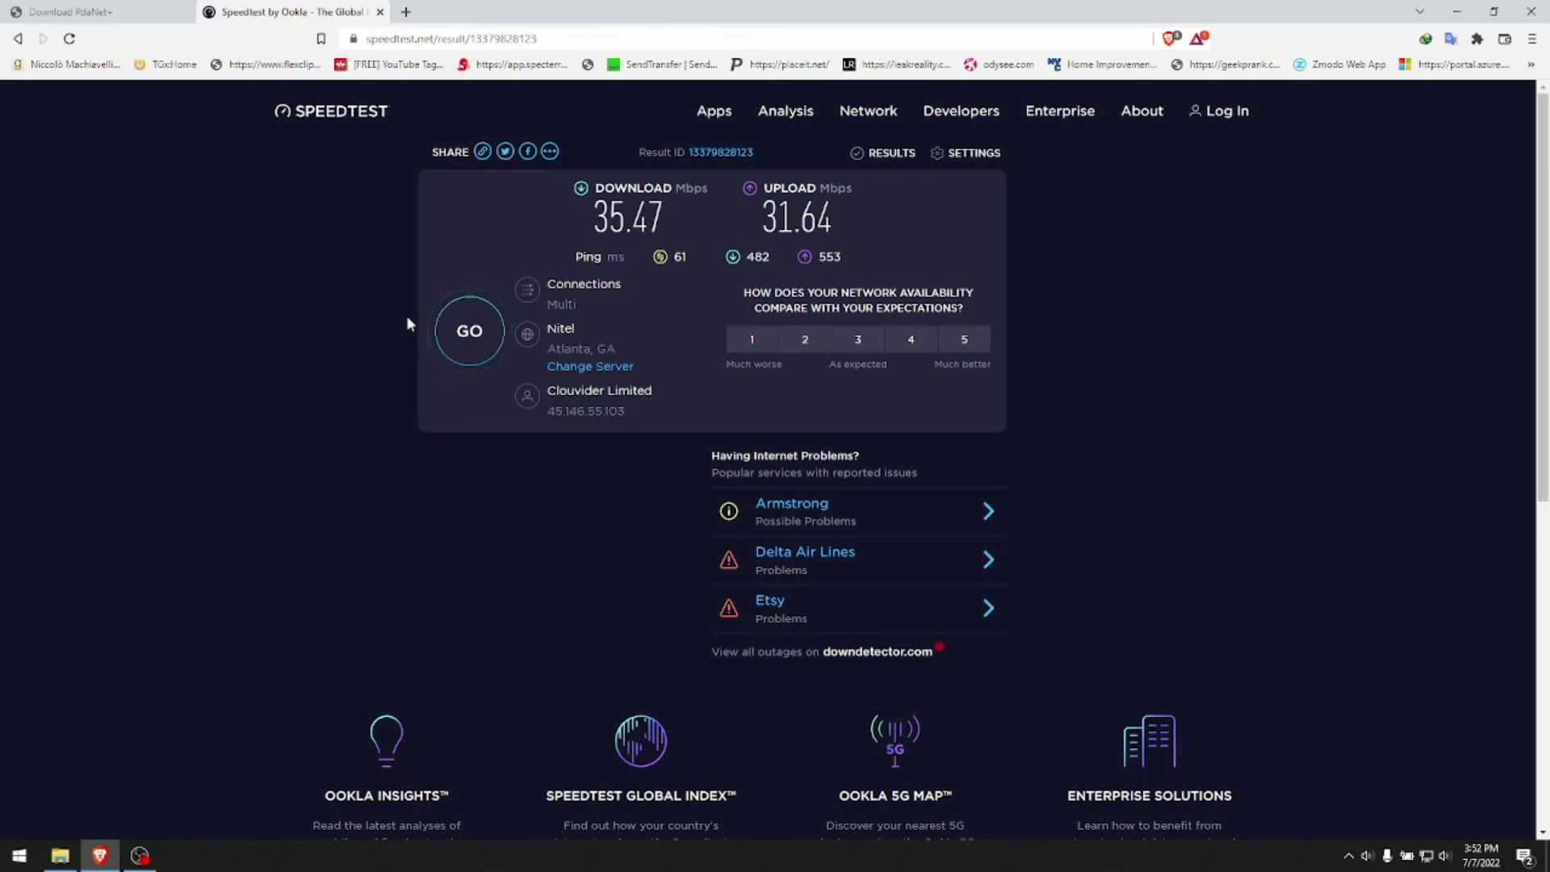
Return to the Download PdaNet+ tab at pdanet.co/install, keeping the speed result in its tab.
click(72, 11)
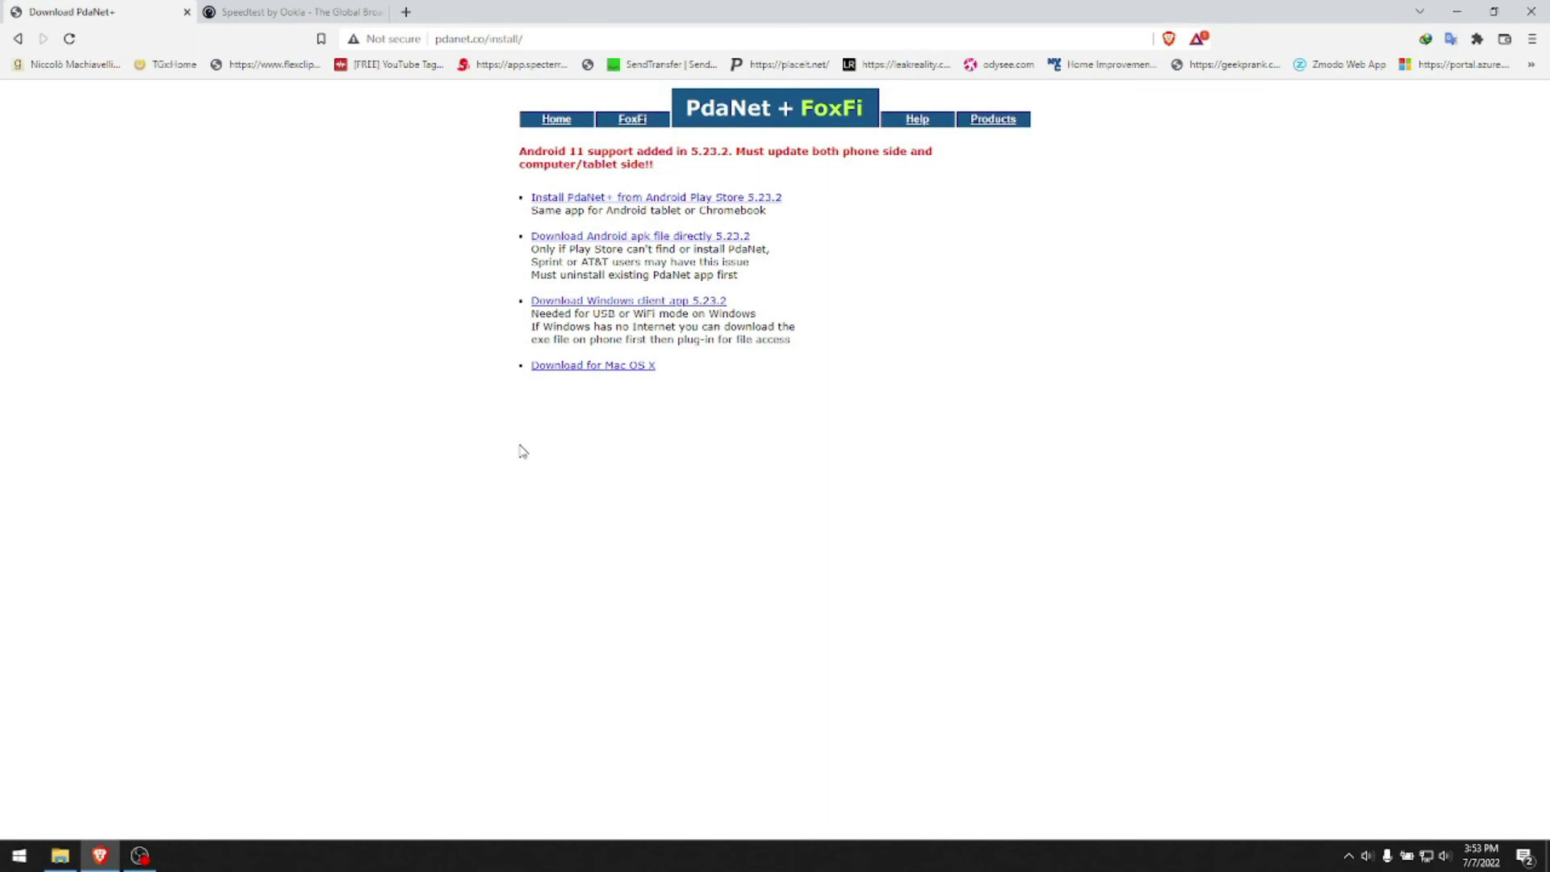
drag(858, 113, 852, 128)
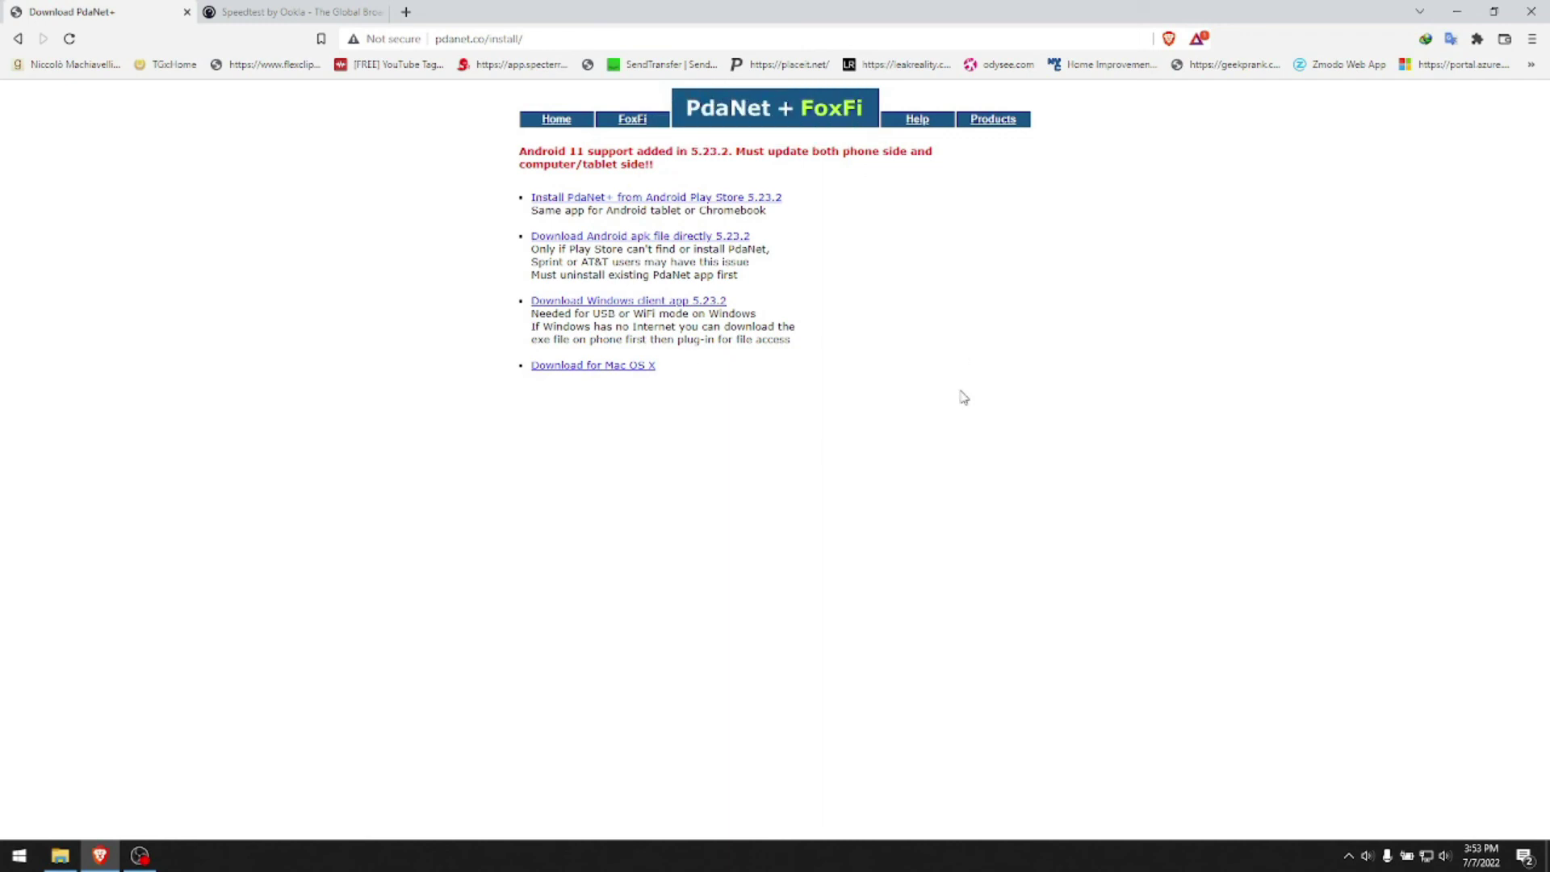